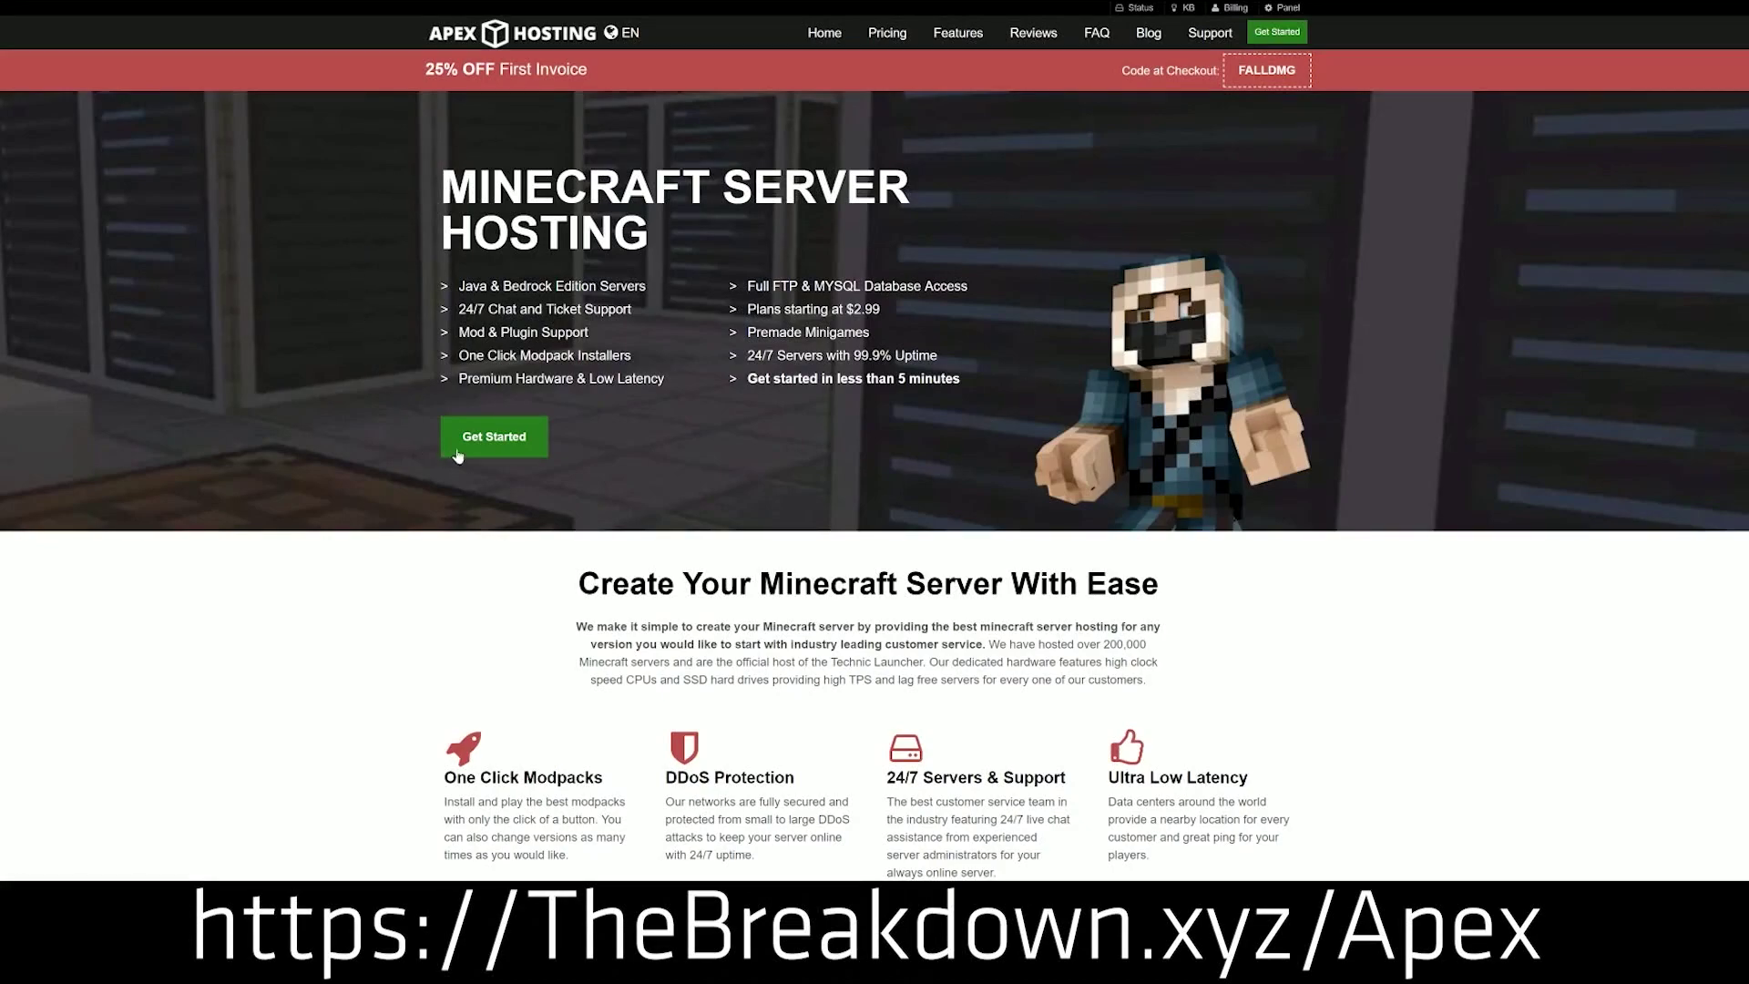
Highlight the DDoS Protection, Automated Backups and Instant Setup feature descriptions on the page.
scroll(666, 359, "down", 4)
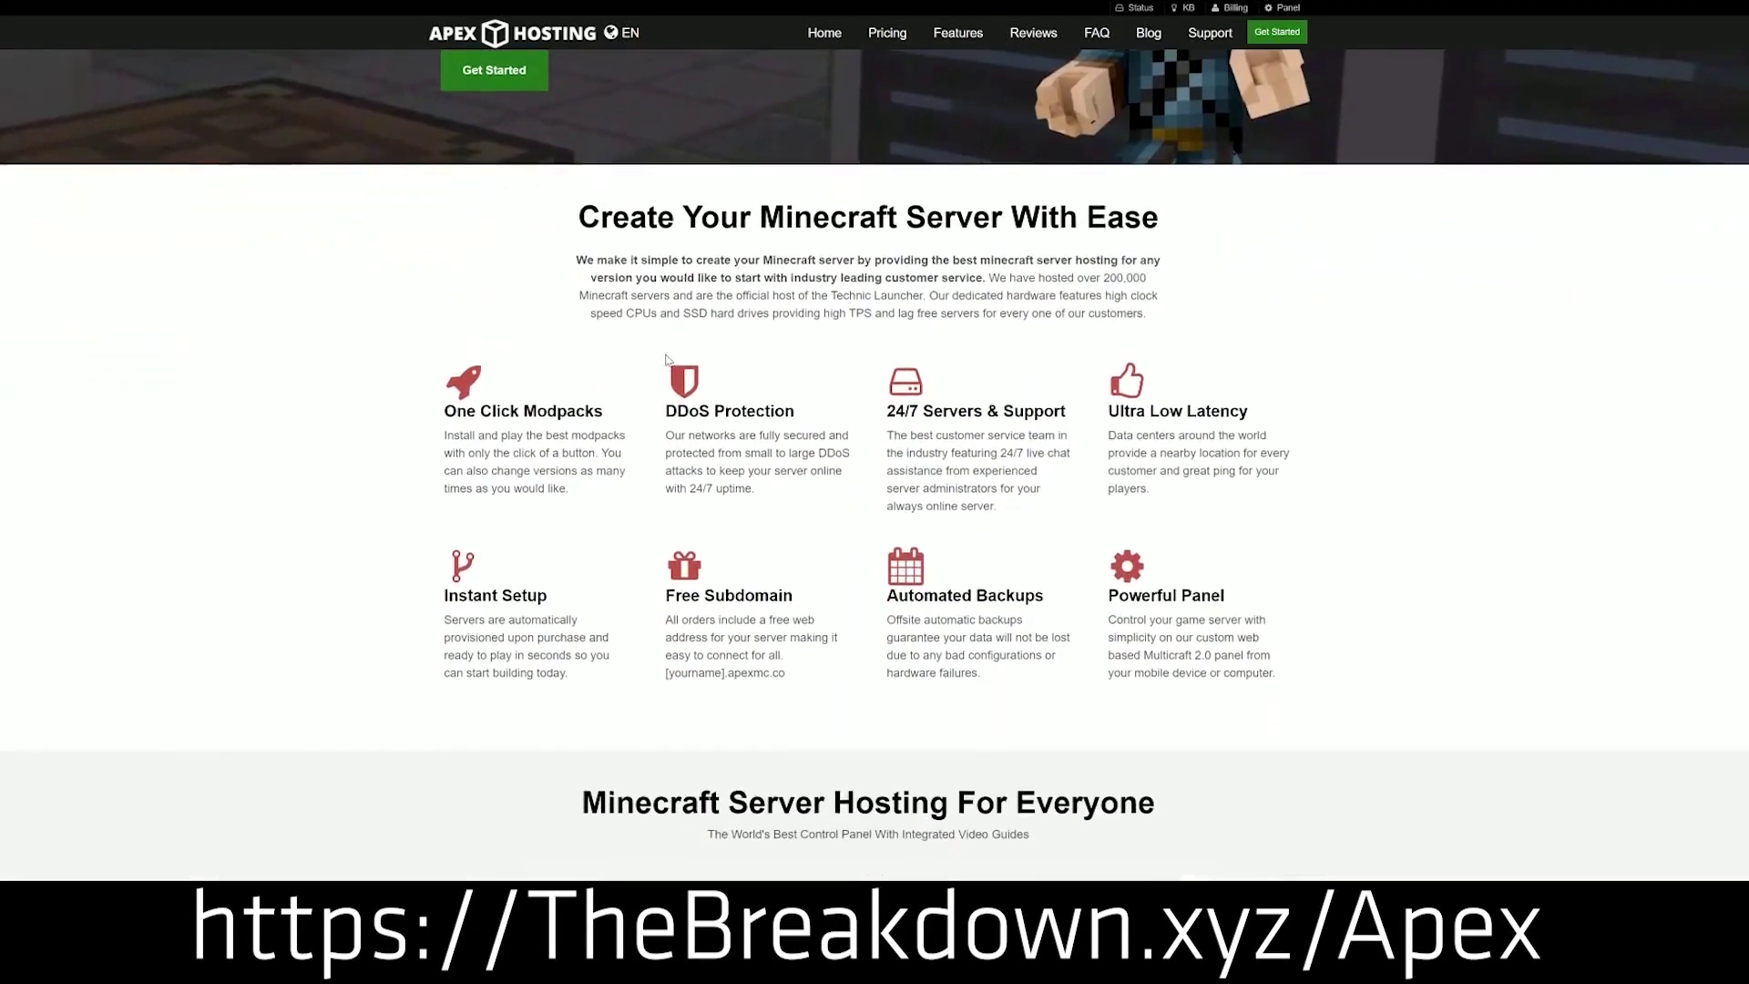
left_click_drag(444, 408, 1070, 415)
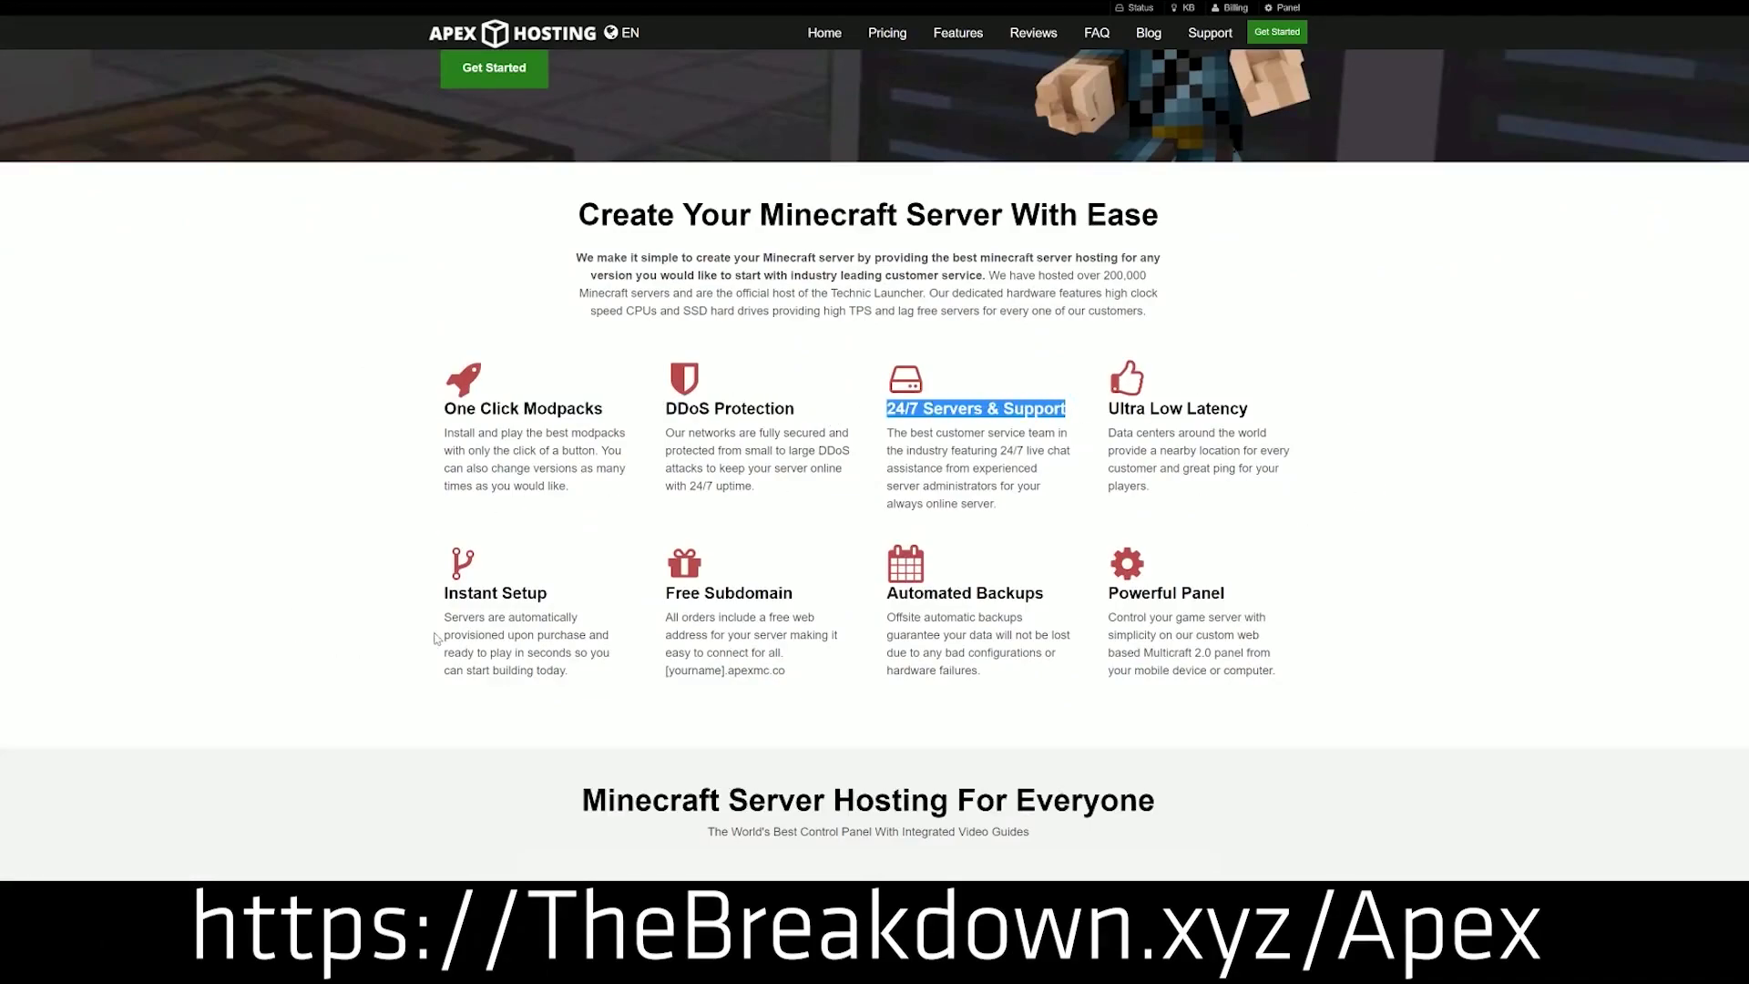
left_click_drag(885, 593, 1098, 593)
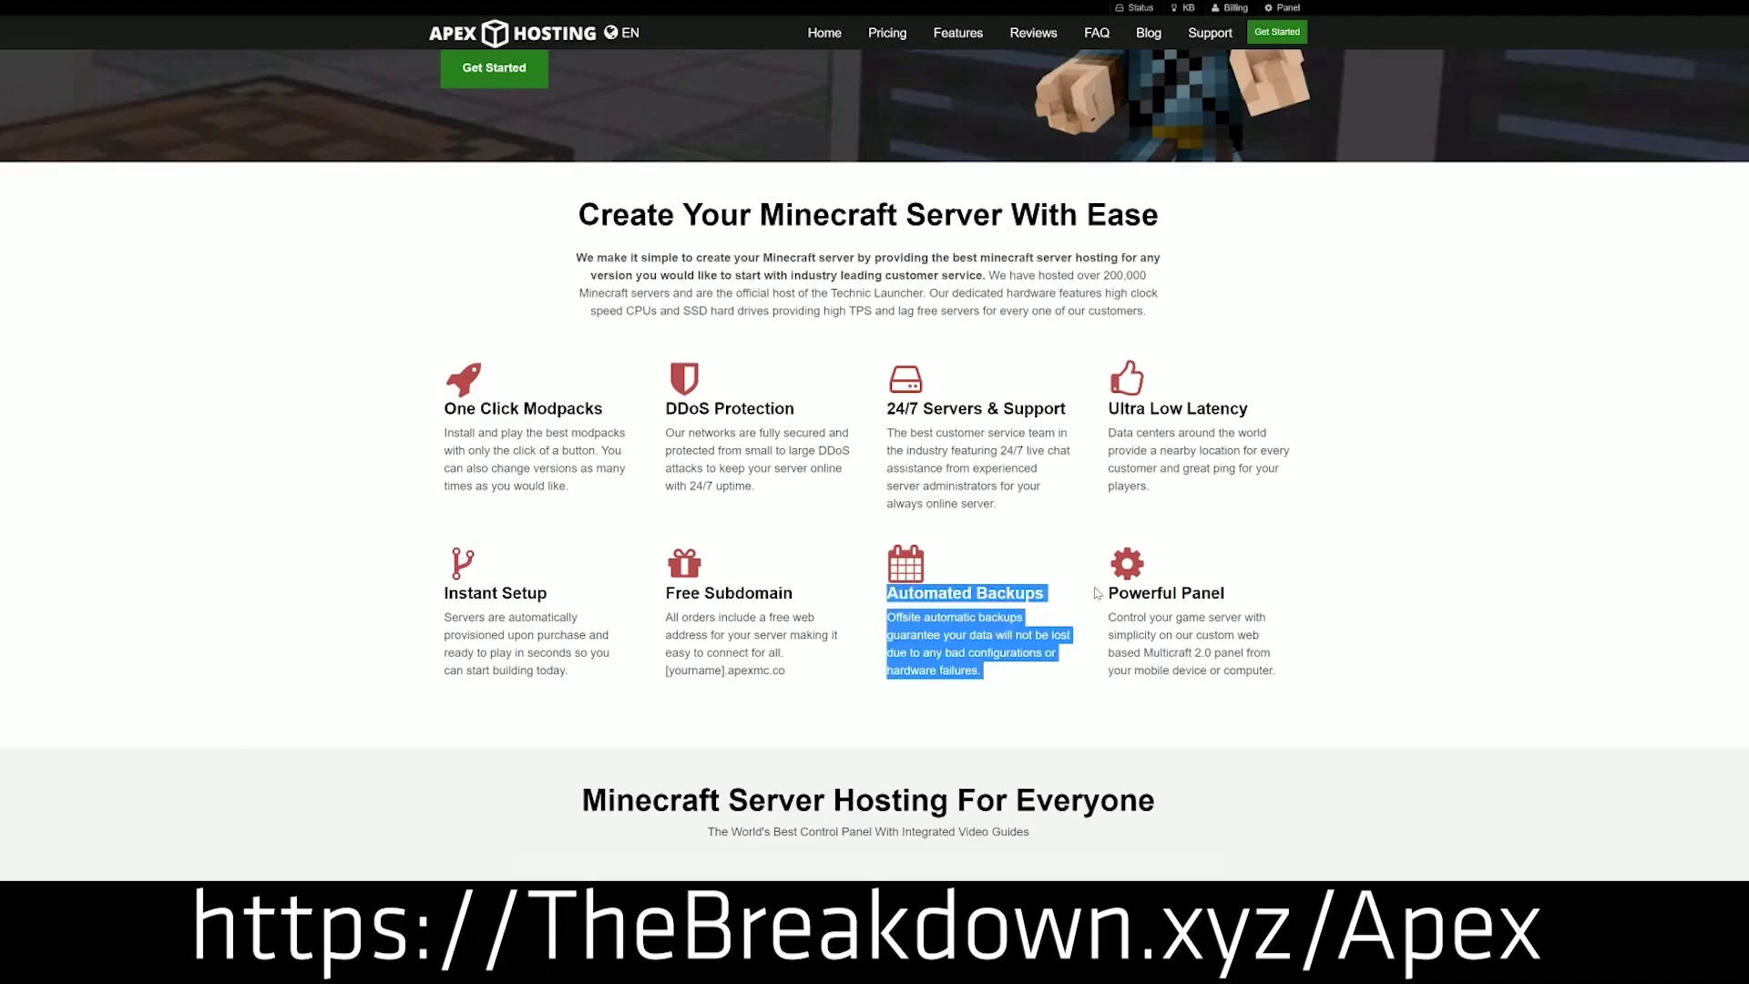
left_click(808, 594)
left_click_drag(579, 673, 448, 593)
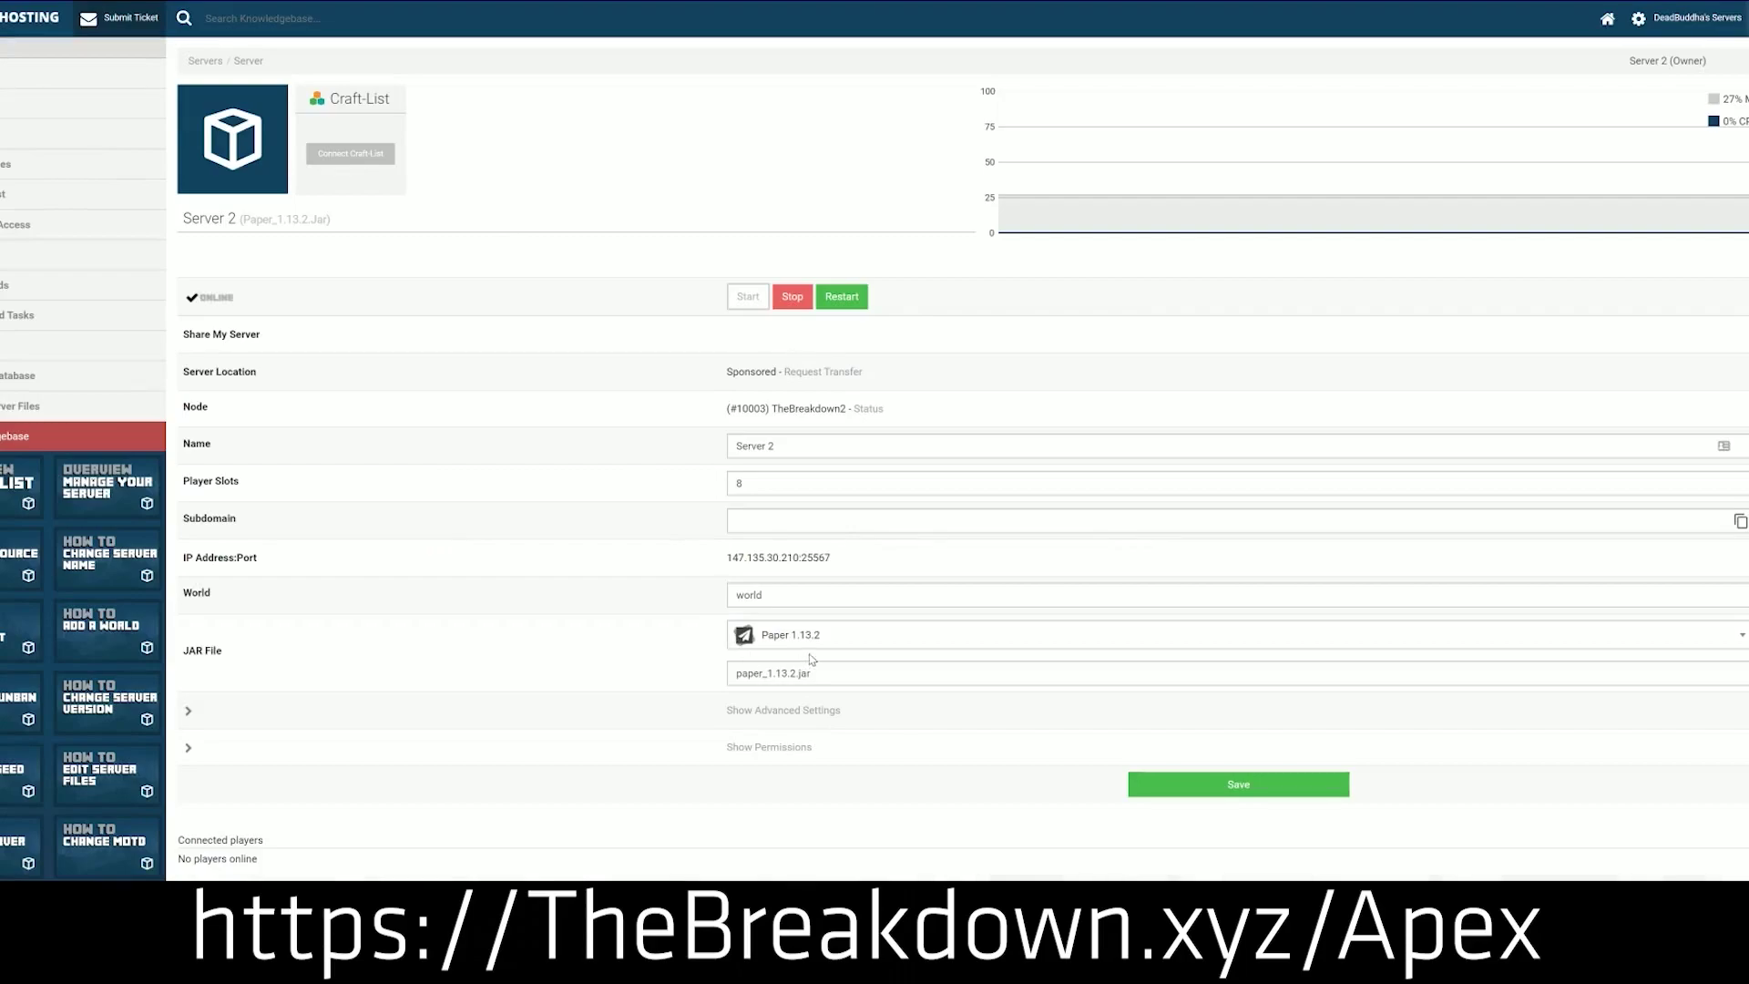
Choose Minecraft 1.15 from the JAR File list and confirm the version change.
left_click(811, 644)
scroll(813, 791, "down", 3)
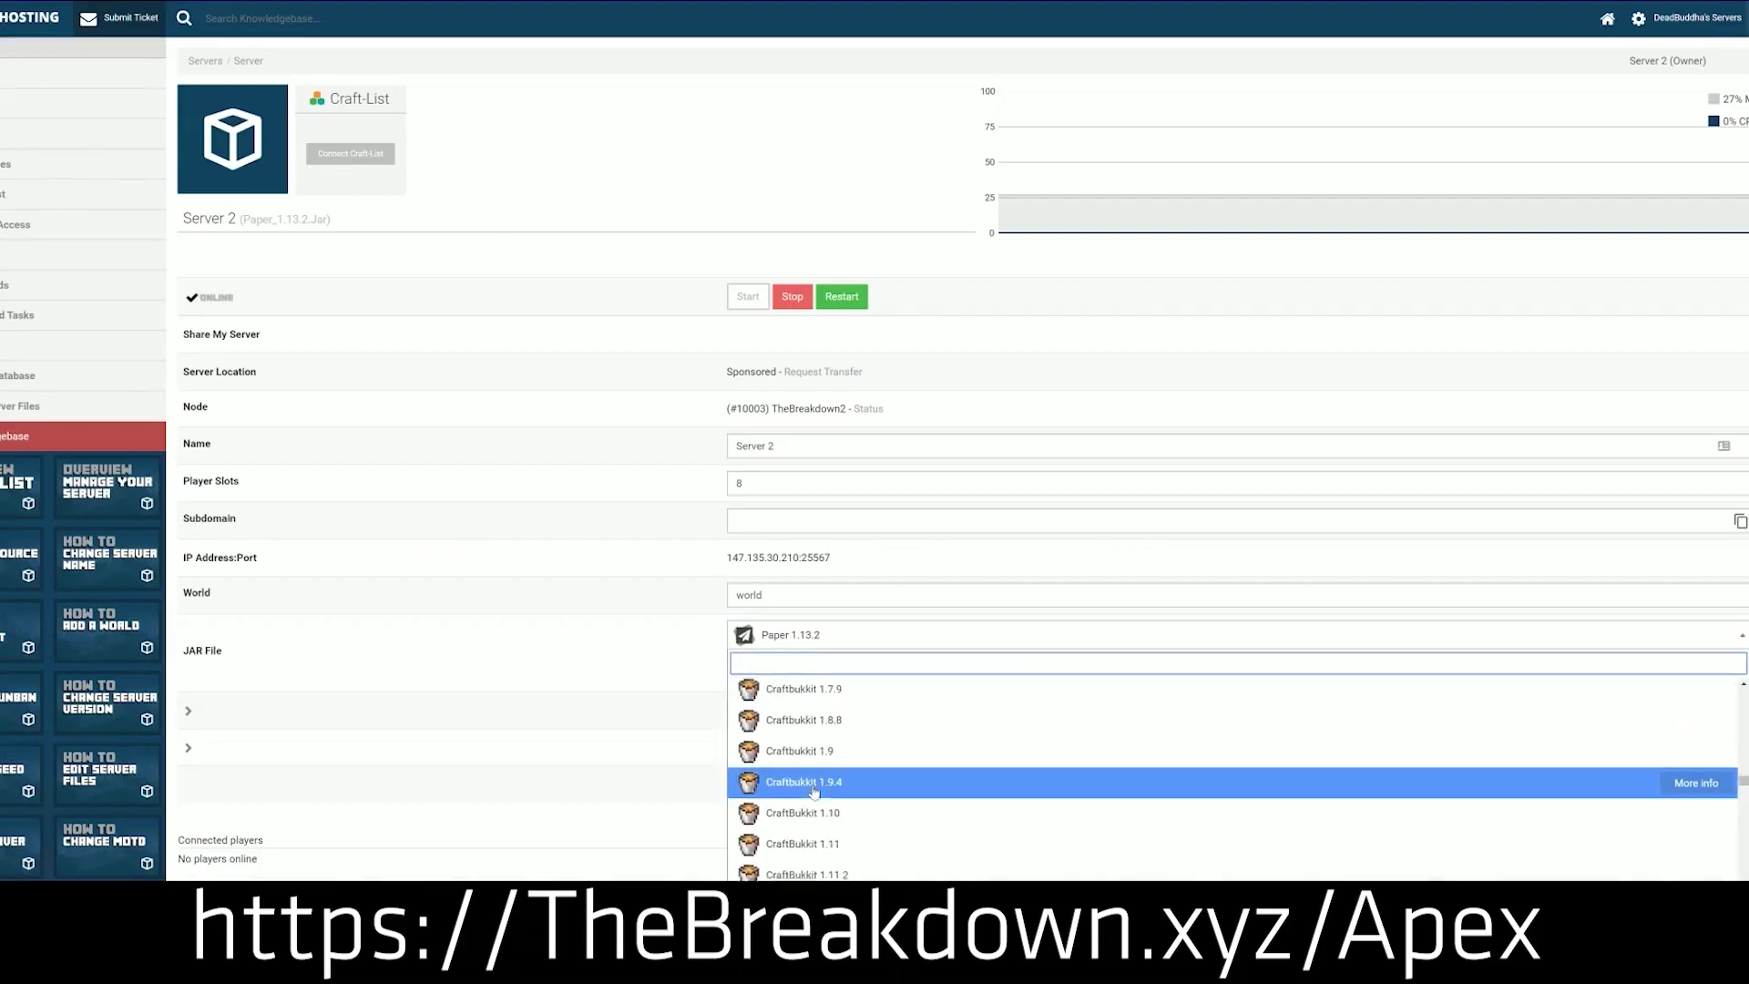
scroll(814, 788, "down", 10)
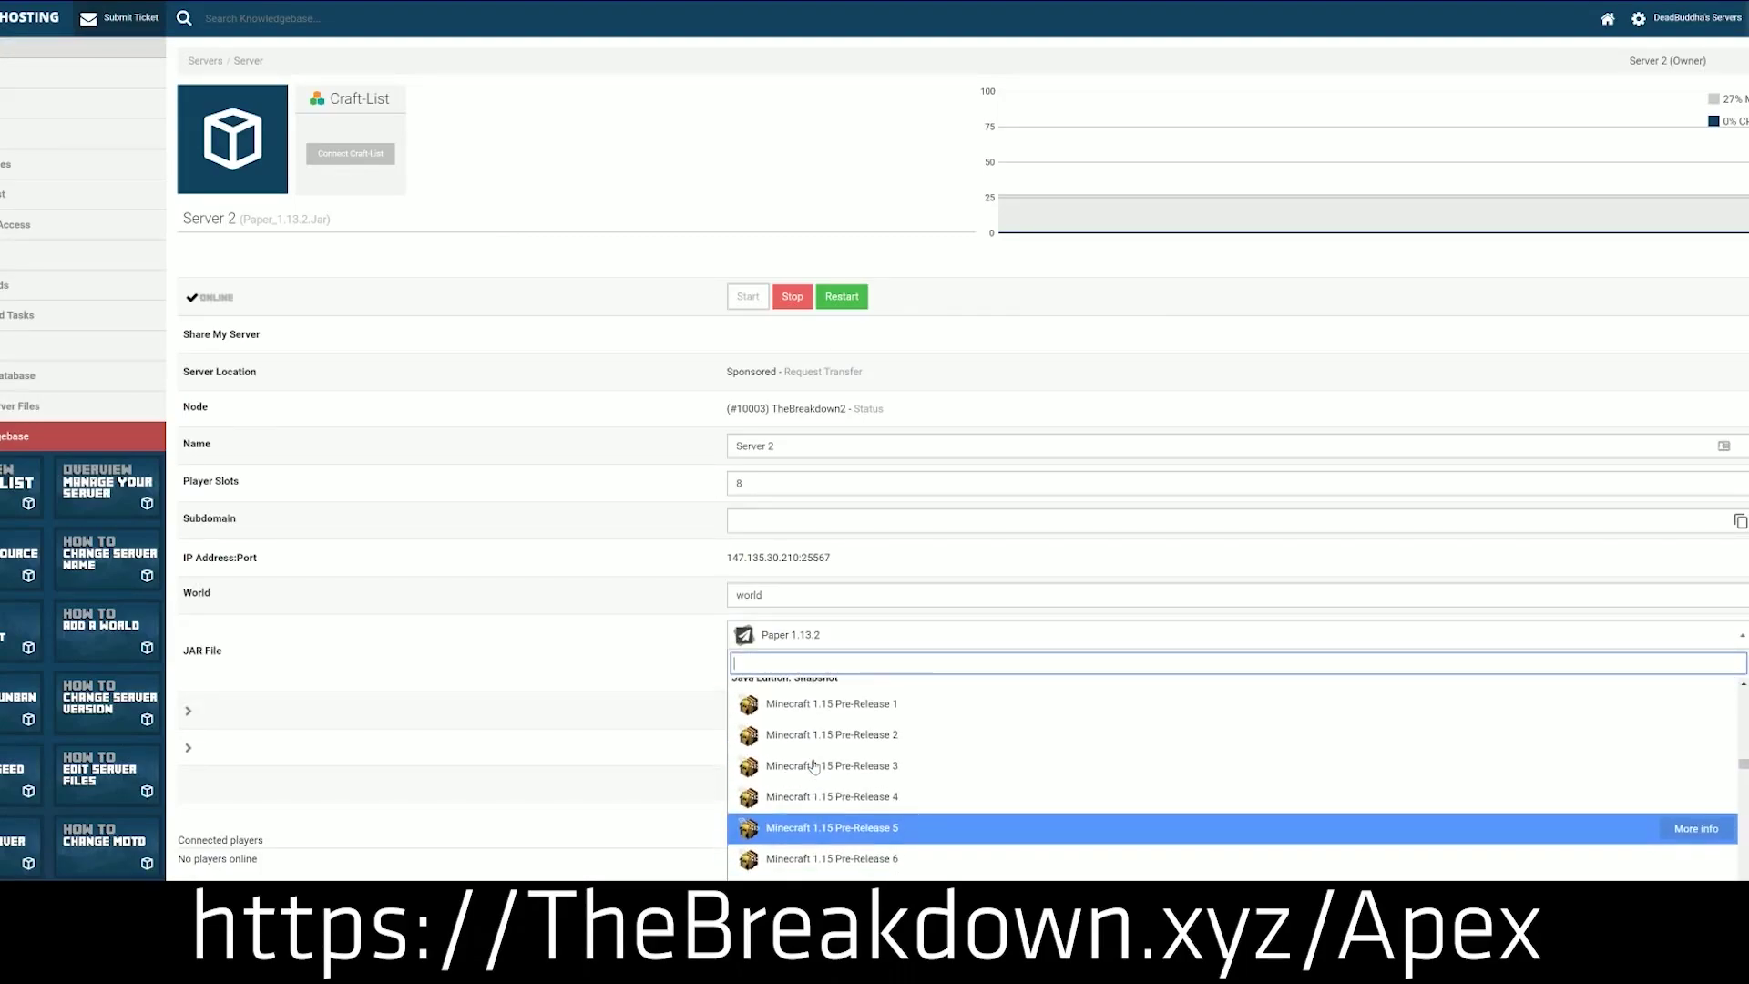
scroll(813, 768, "down", 1)
scroll(813, 770, "up", 2)
scroll(813, 772, "down", 1)
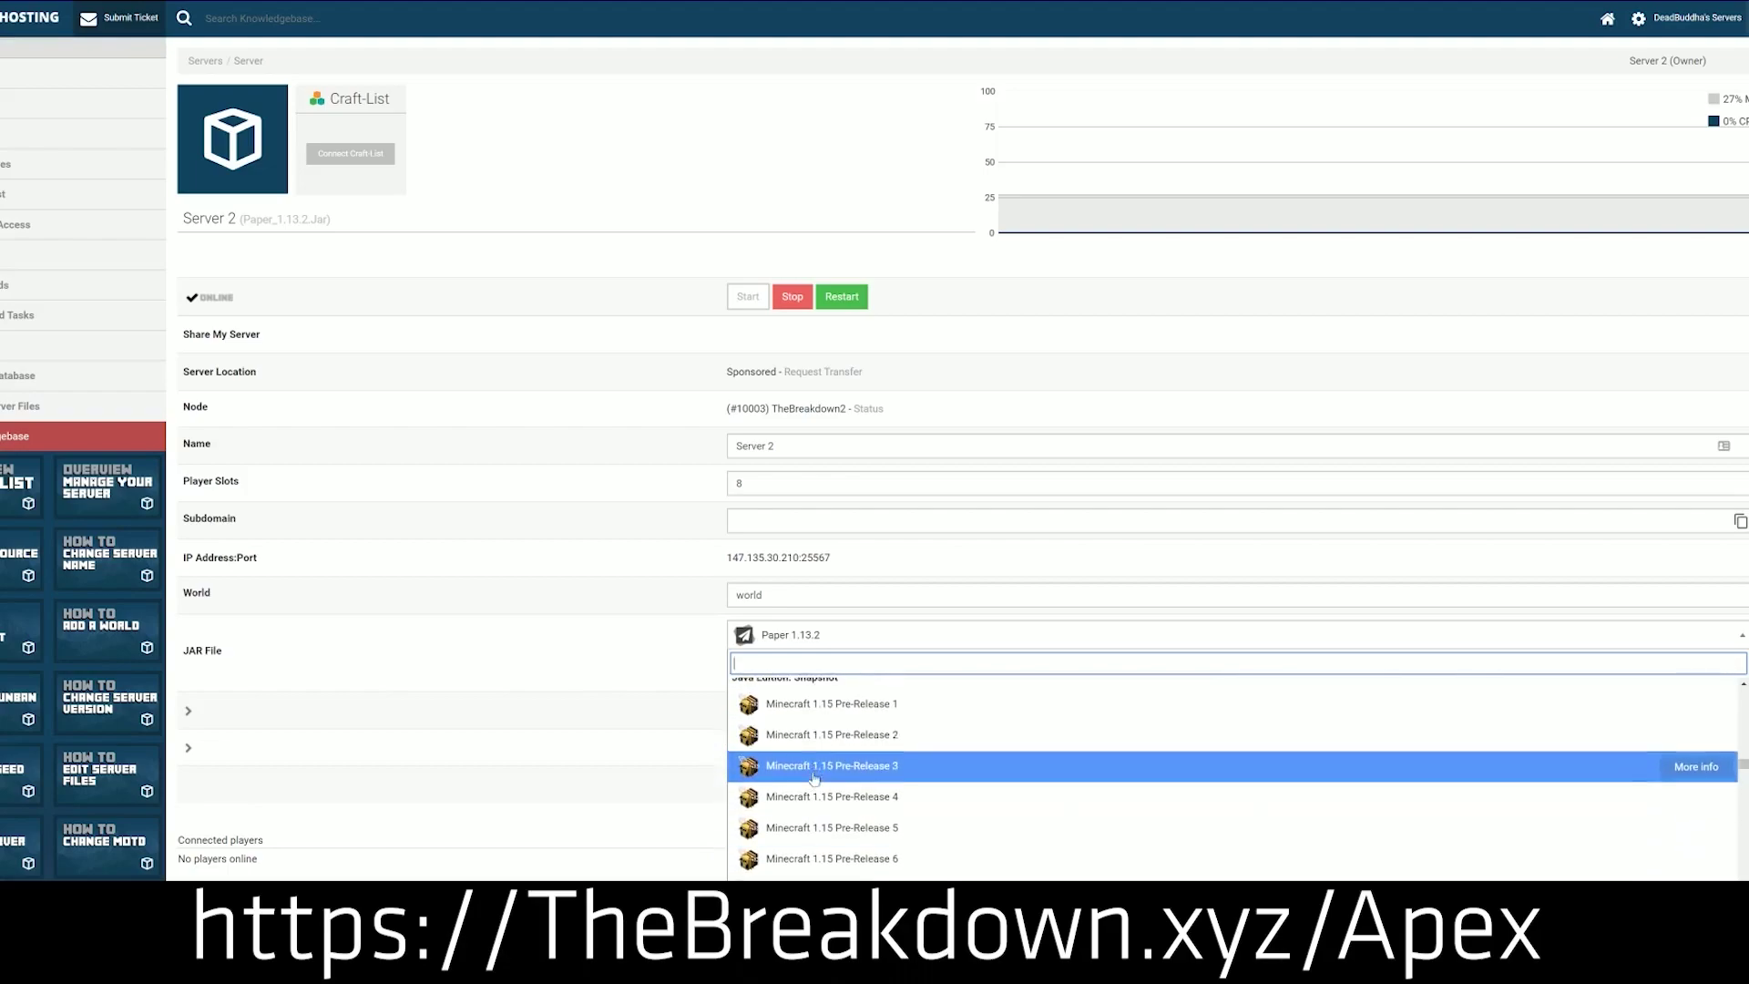
scroll(814, 777, "up", 4)
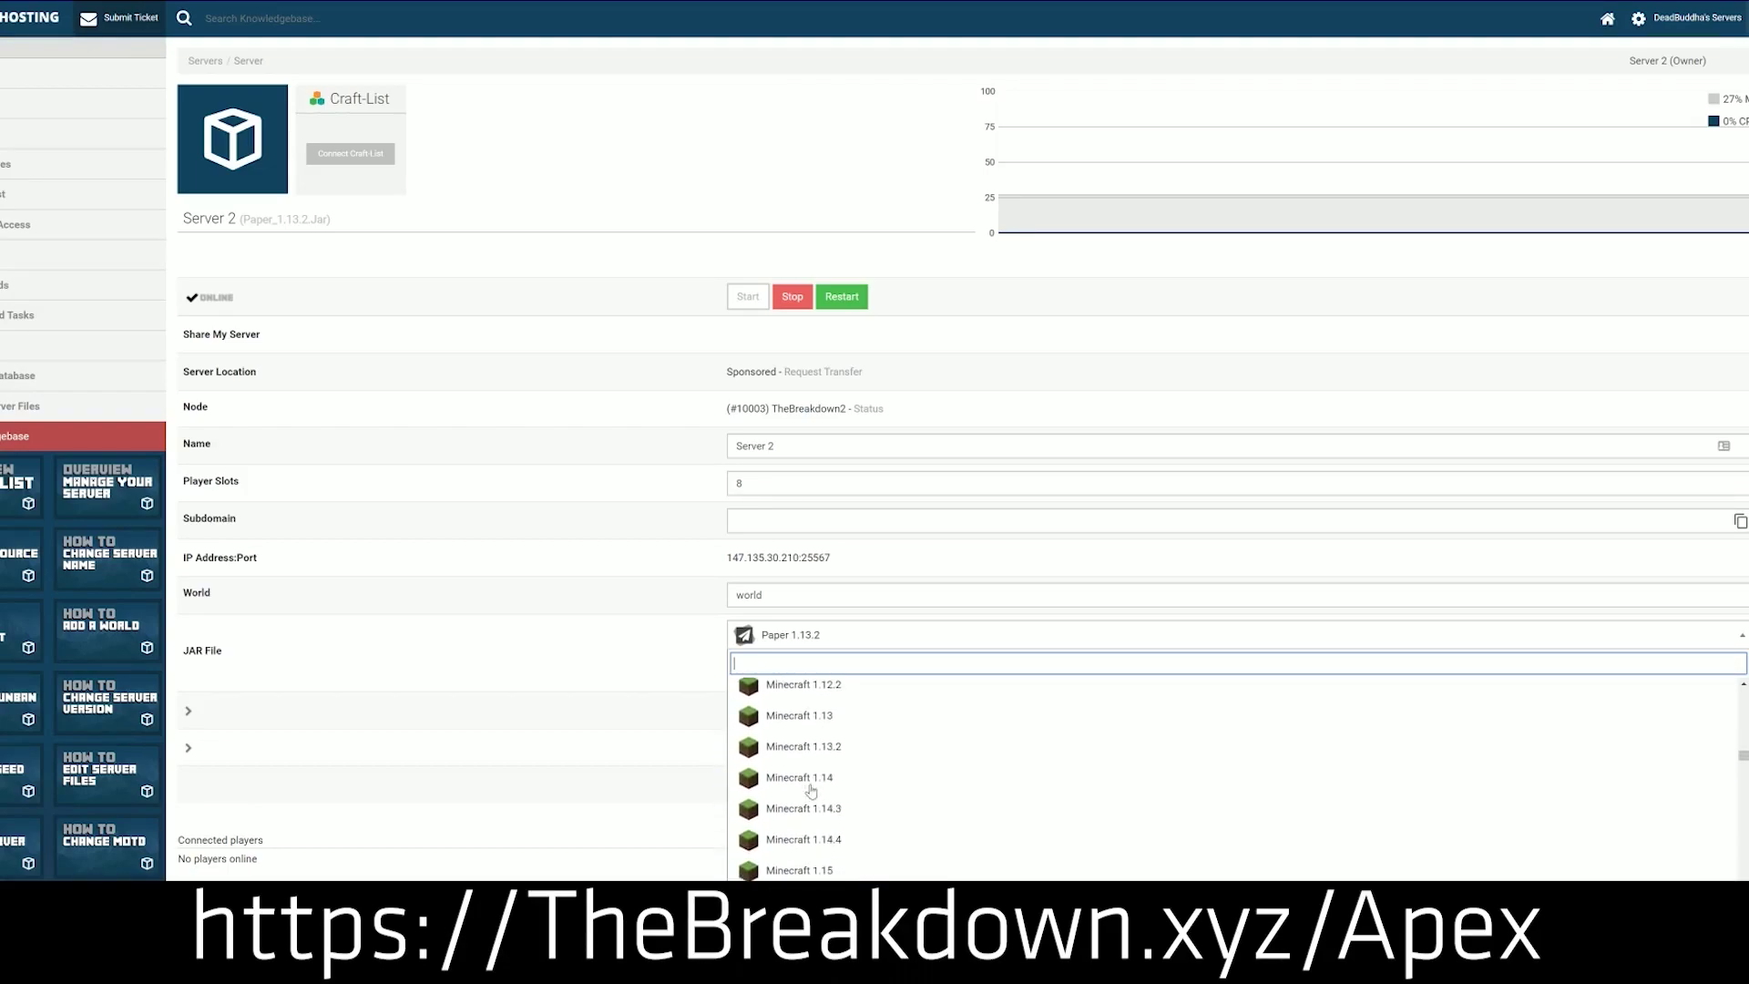
scroll(812, 791, "down", 1)
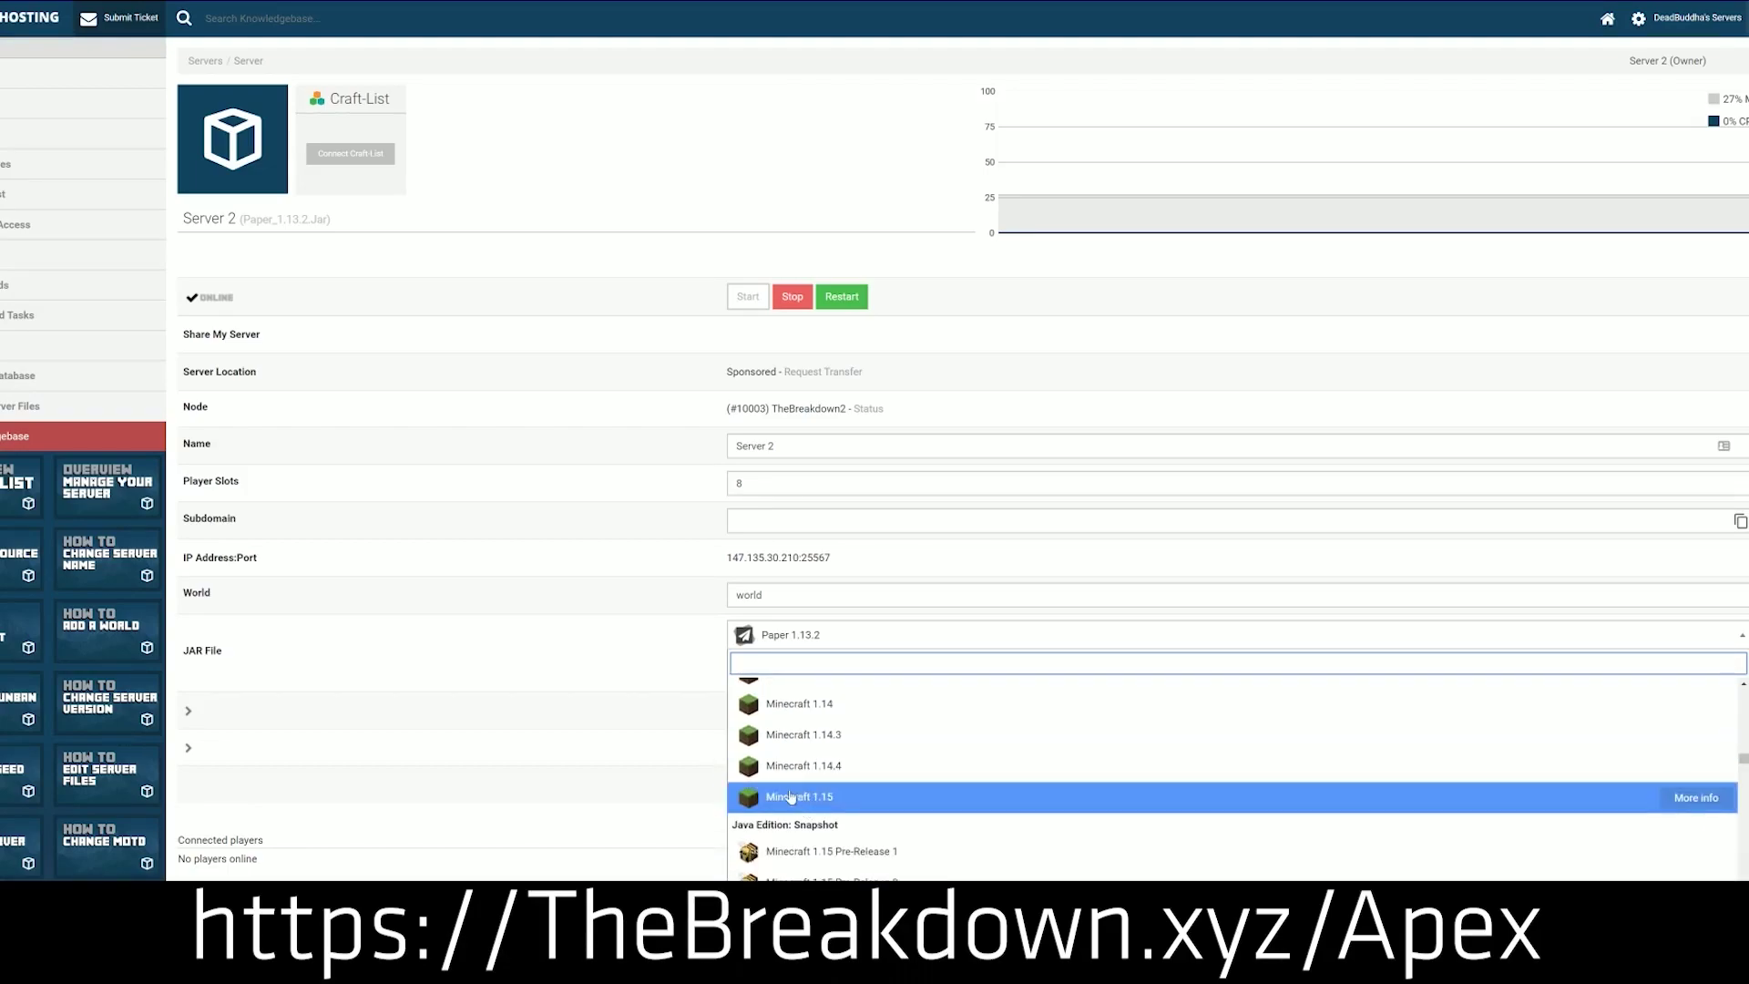
left_click(894, 801)
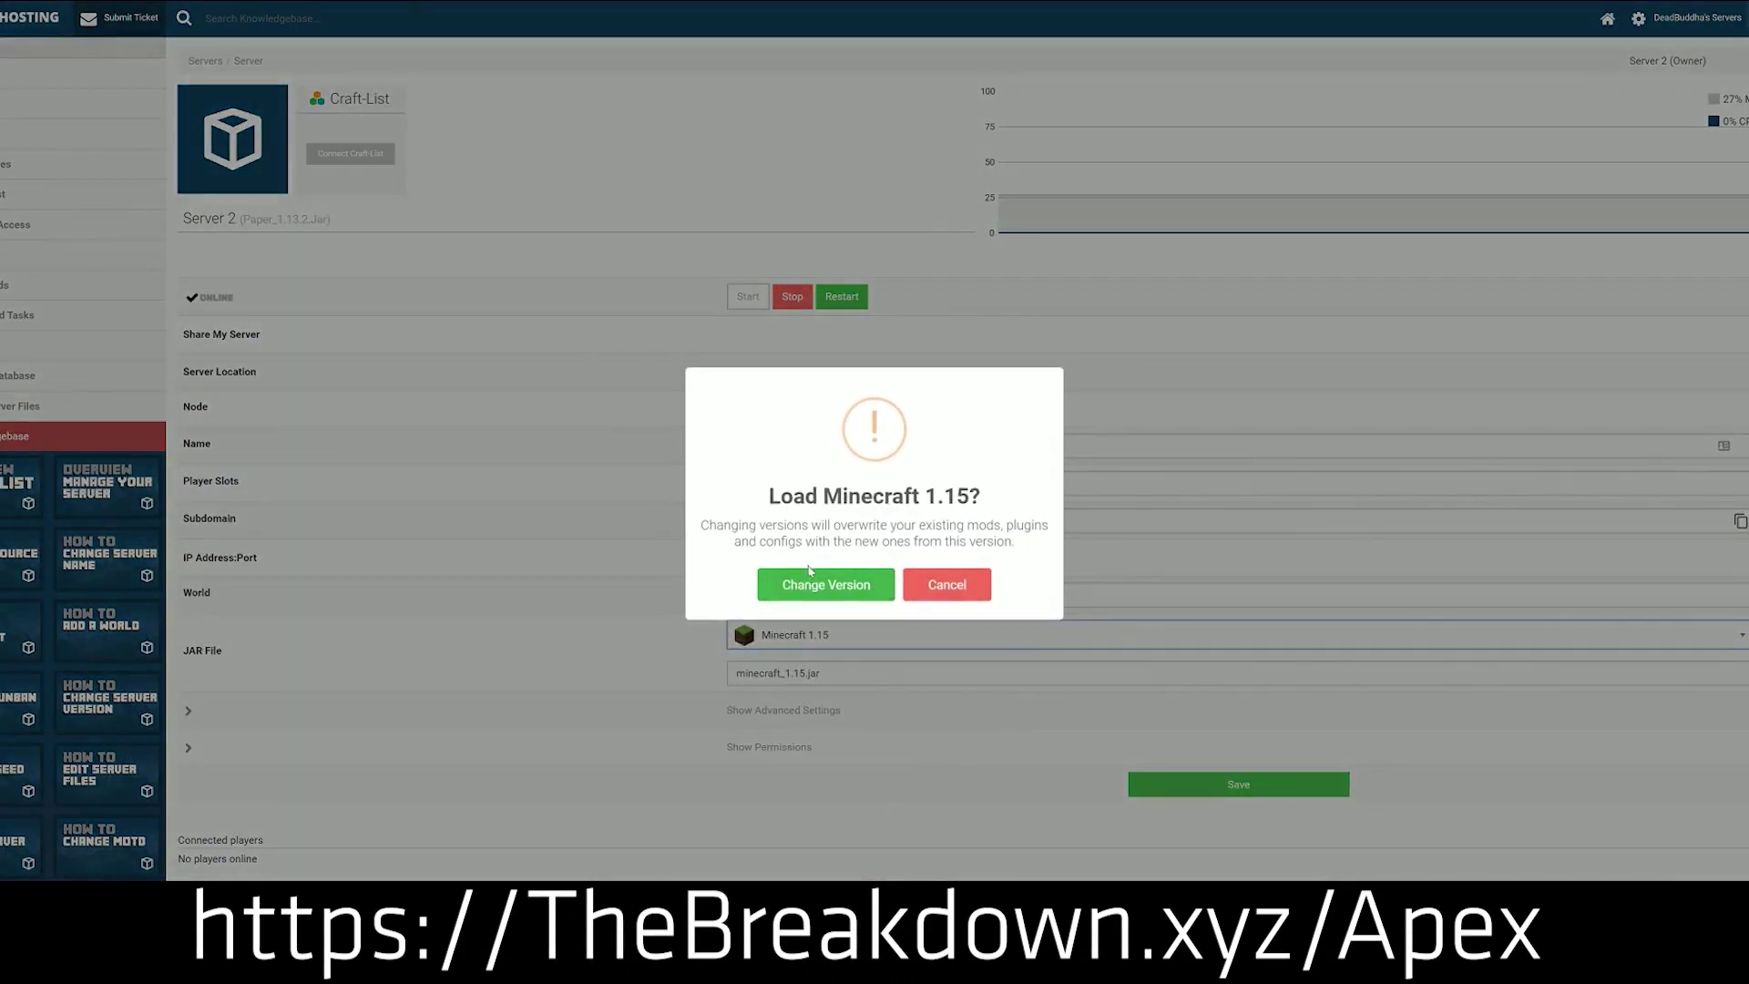
left_click(845, 594)
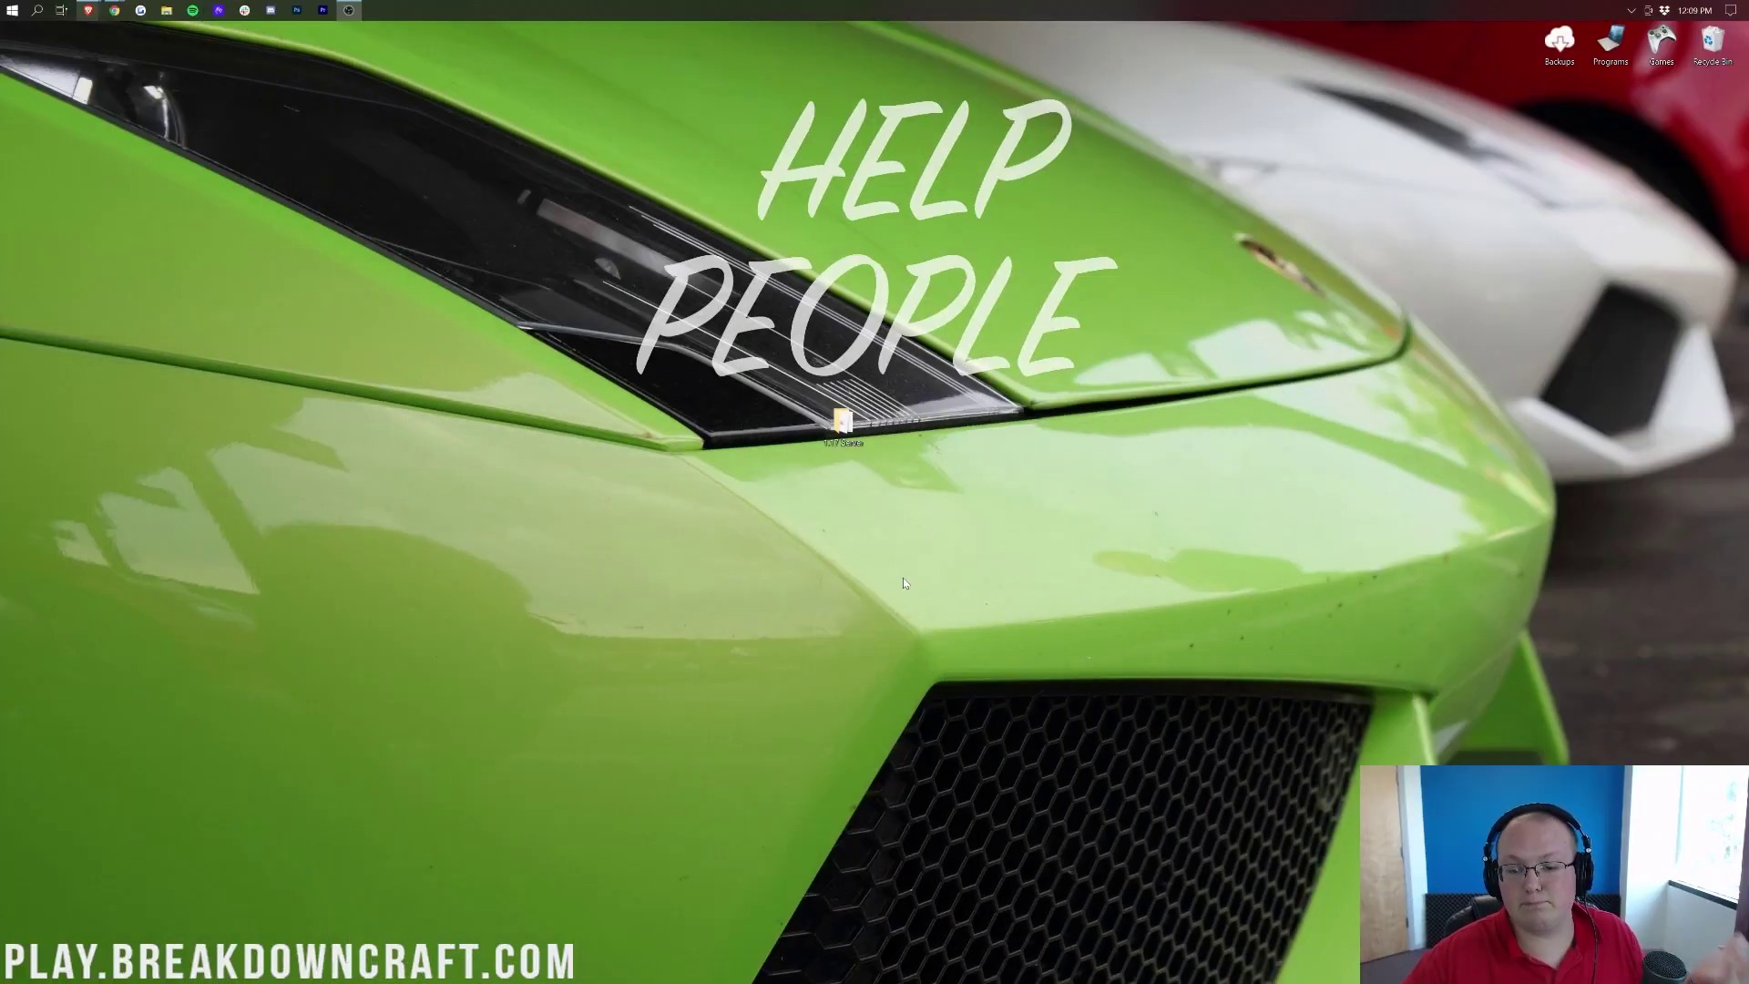
Launch server.jar from the 1.17 Server folder and close the JNI error it raises.
double_click(842, 419)
double_click(728, 435)
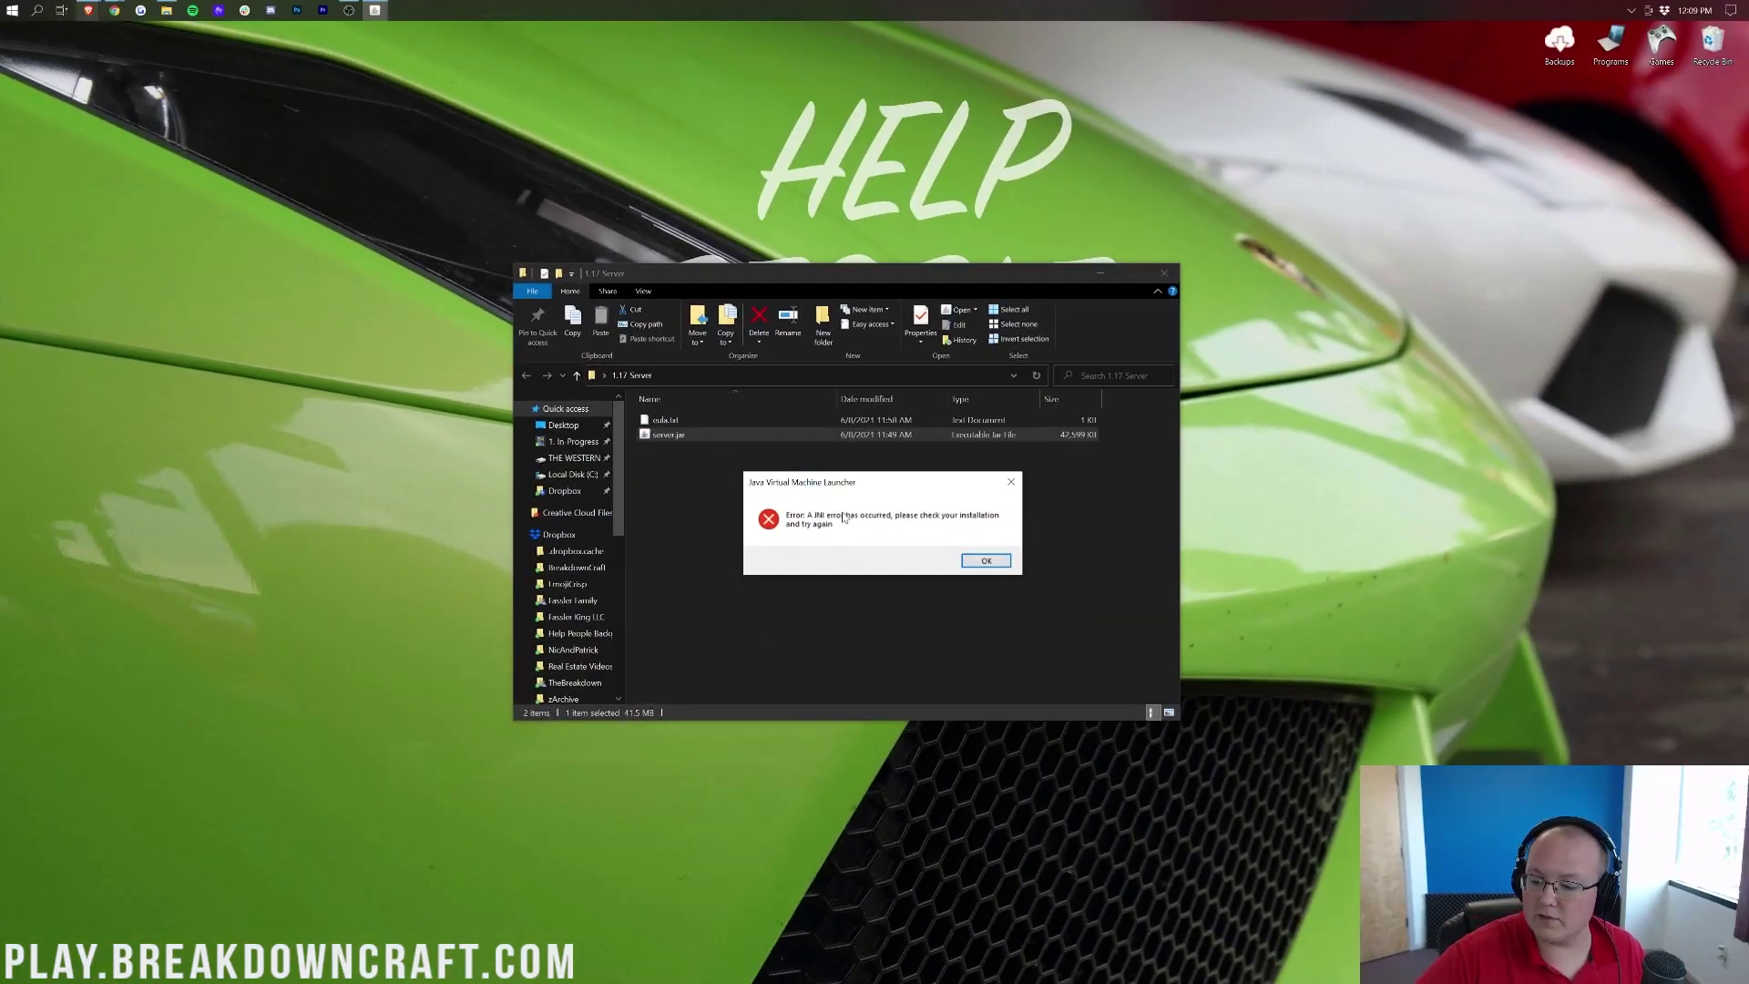
left_click(984, 561)
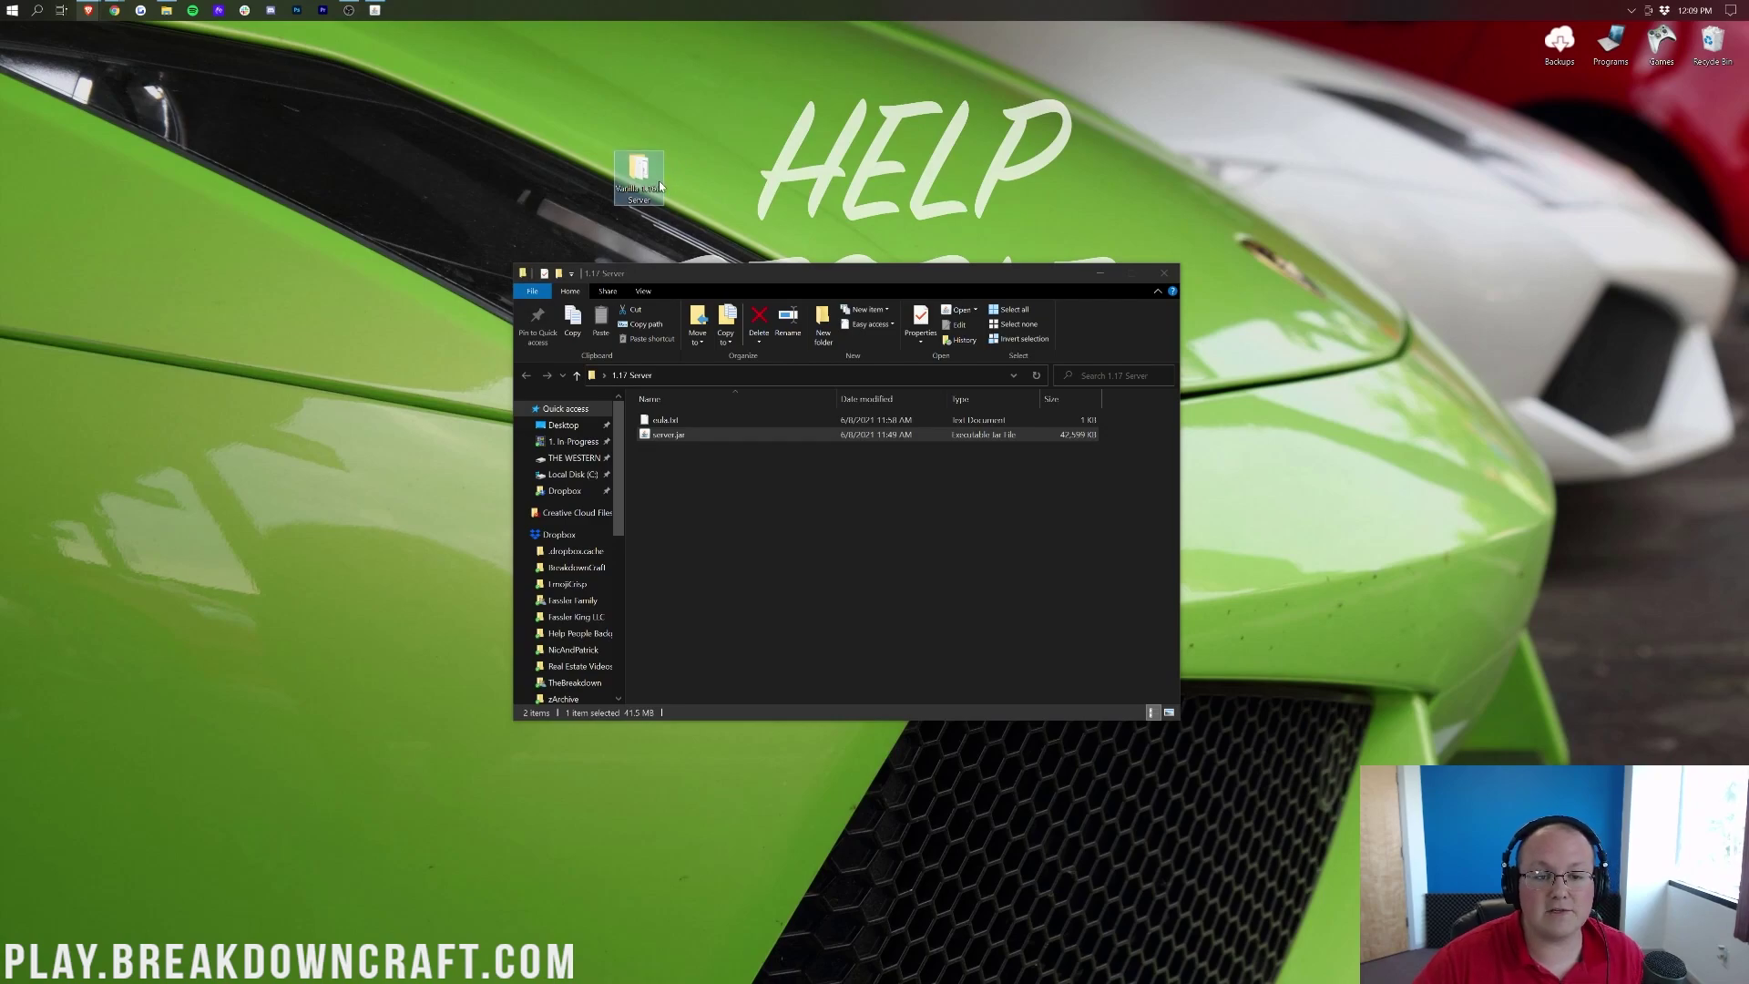
Start the Vanilla 1.16.5 server.jar, then shut it down with the stop command.
double_click(659, 180)
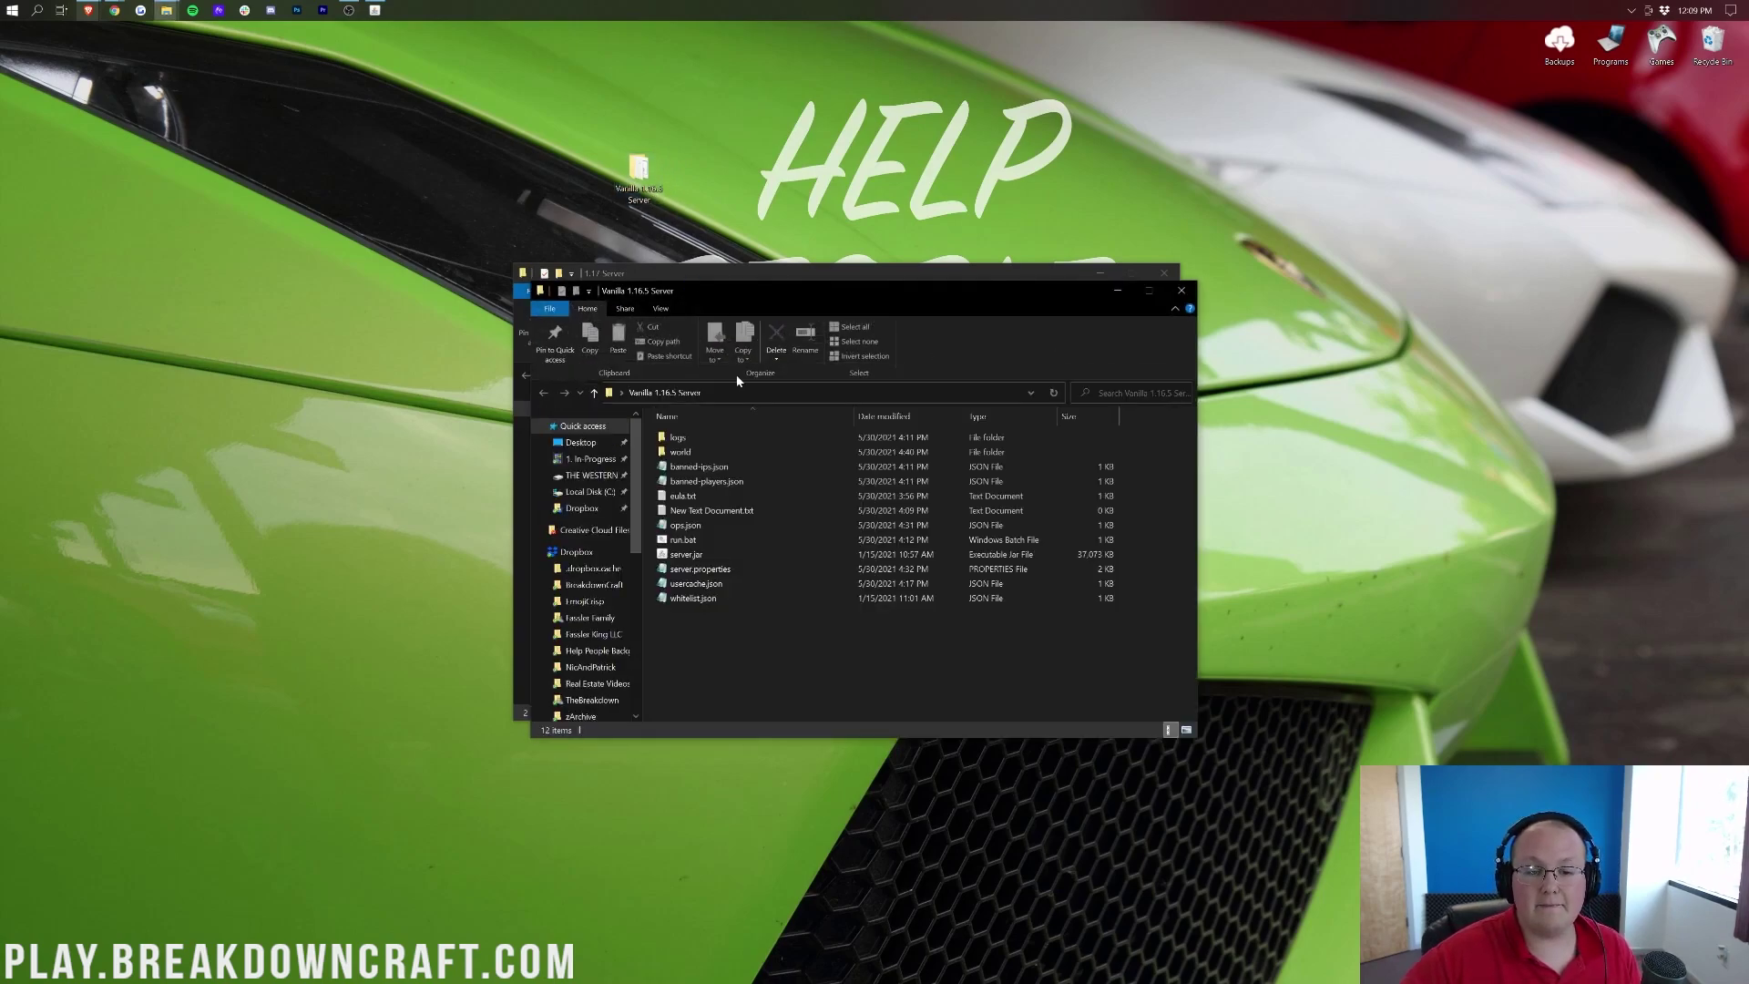
double_click(719, 557)
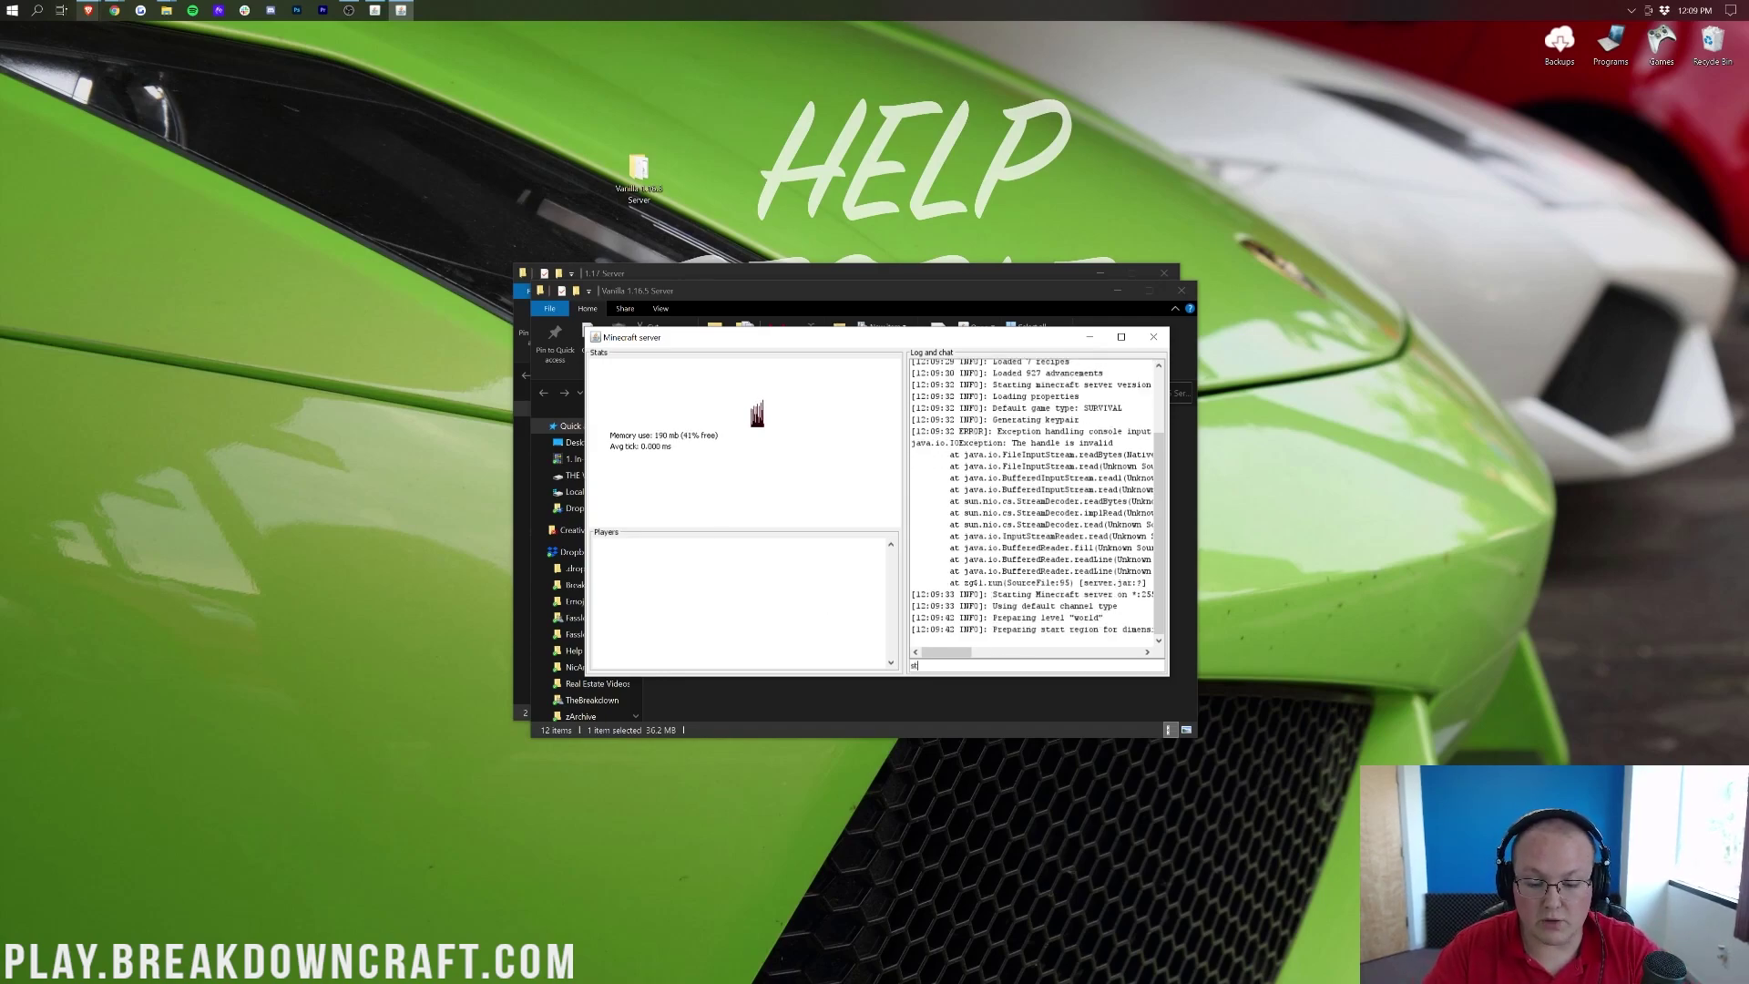
type("stop")
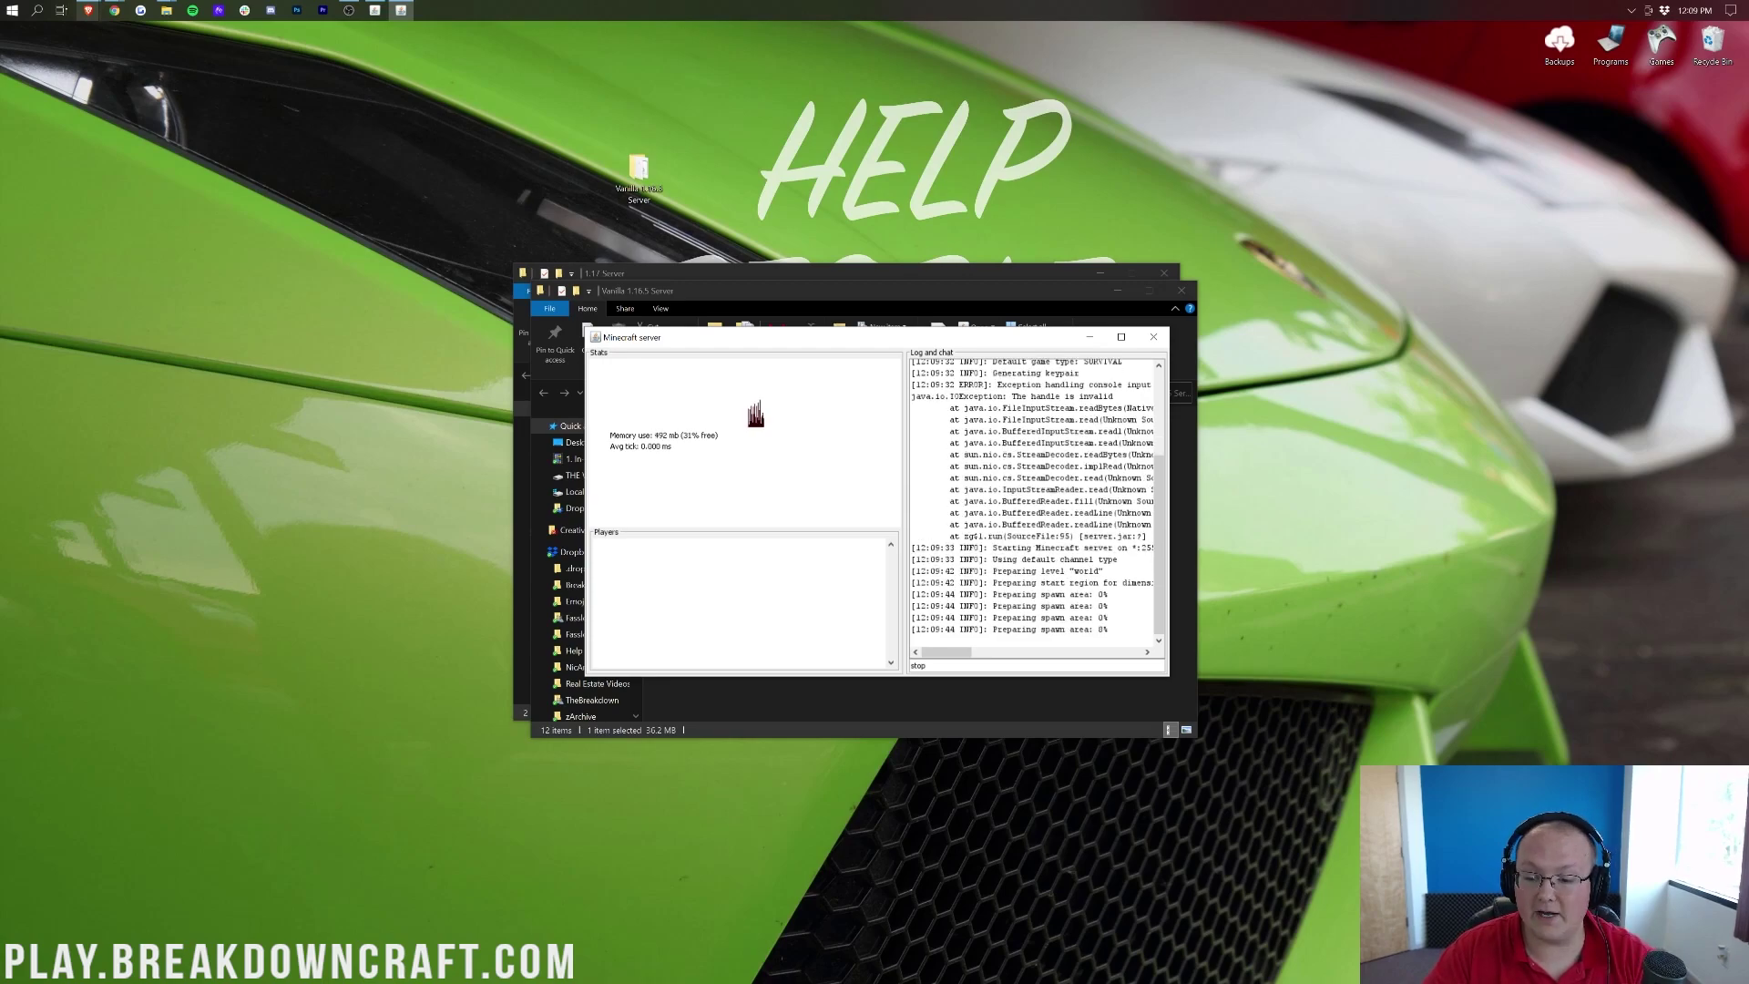
key("Return")
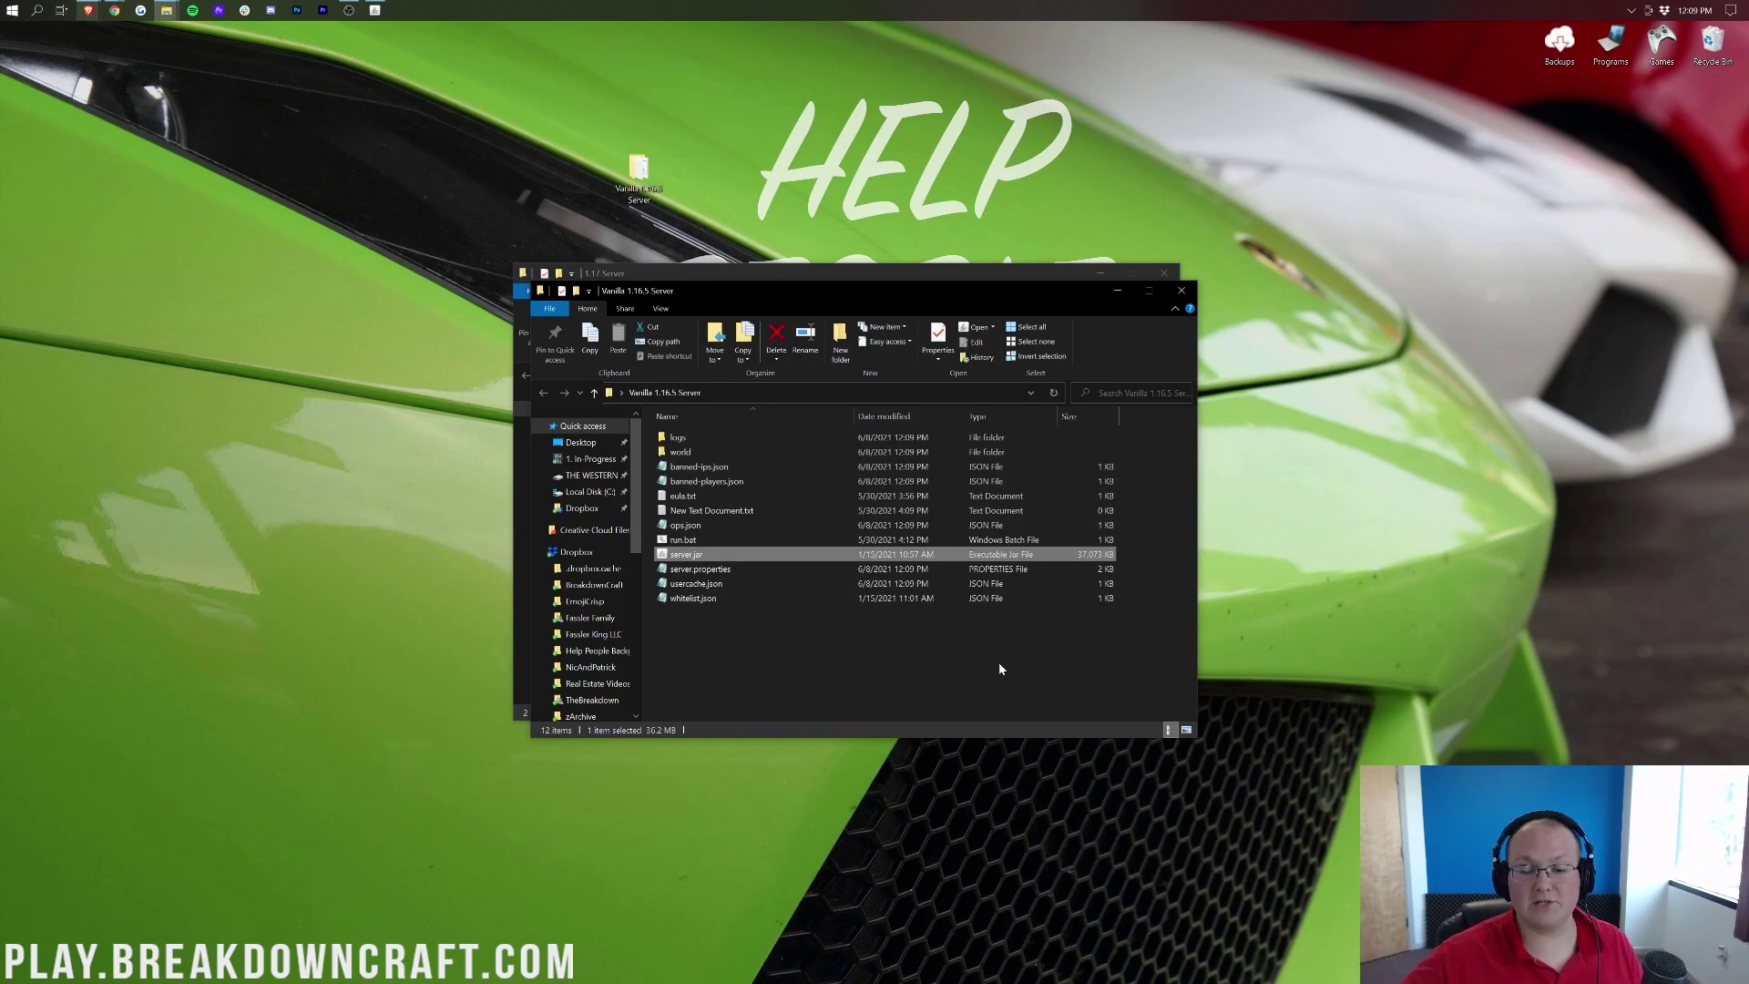
Close the Vanilla 1.16.5 window, dismiss the Java exception, and bring up Chrome's Java download guide.
left_click(1193, 293)
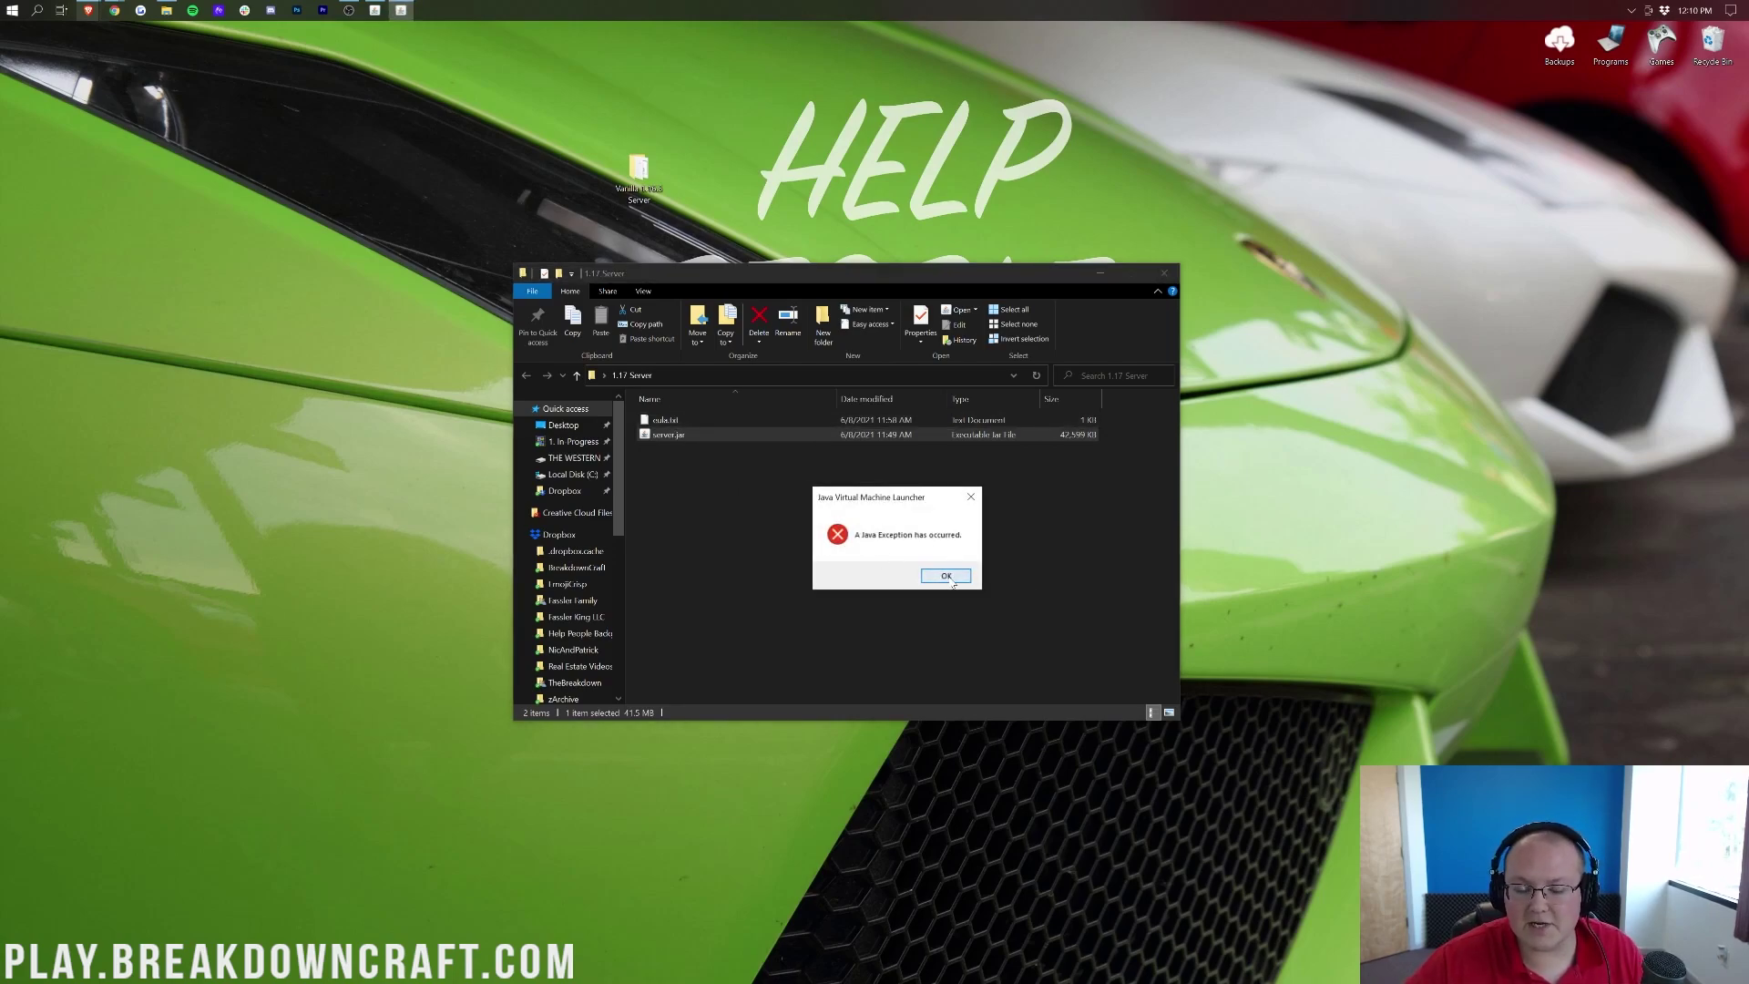
left_click(947, 575)
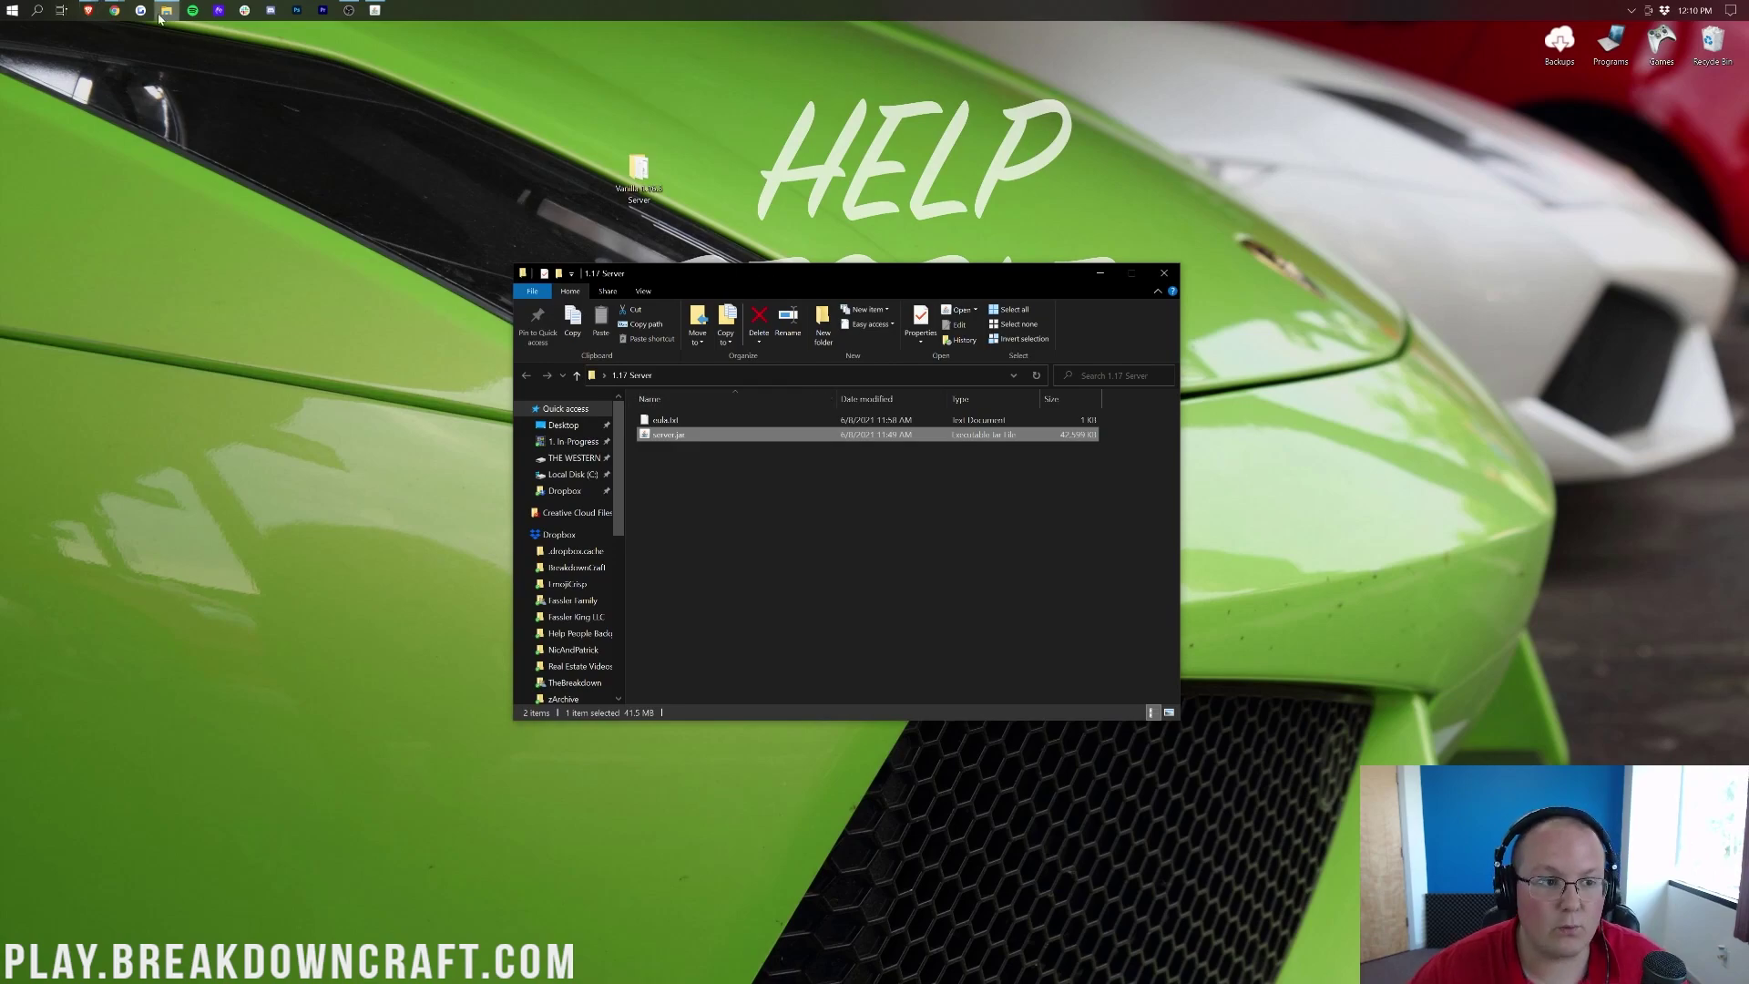
left_click(116, 14)
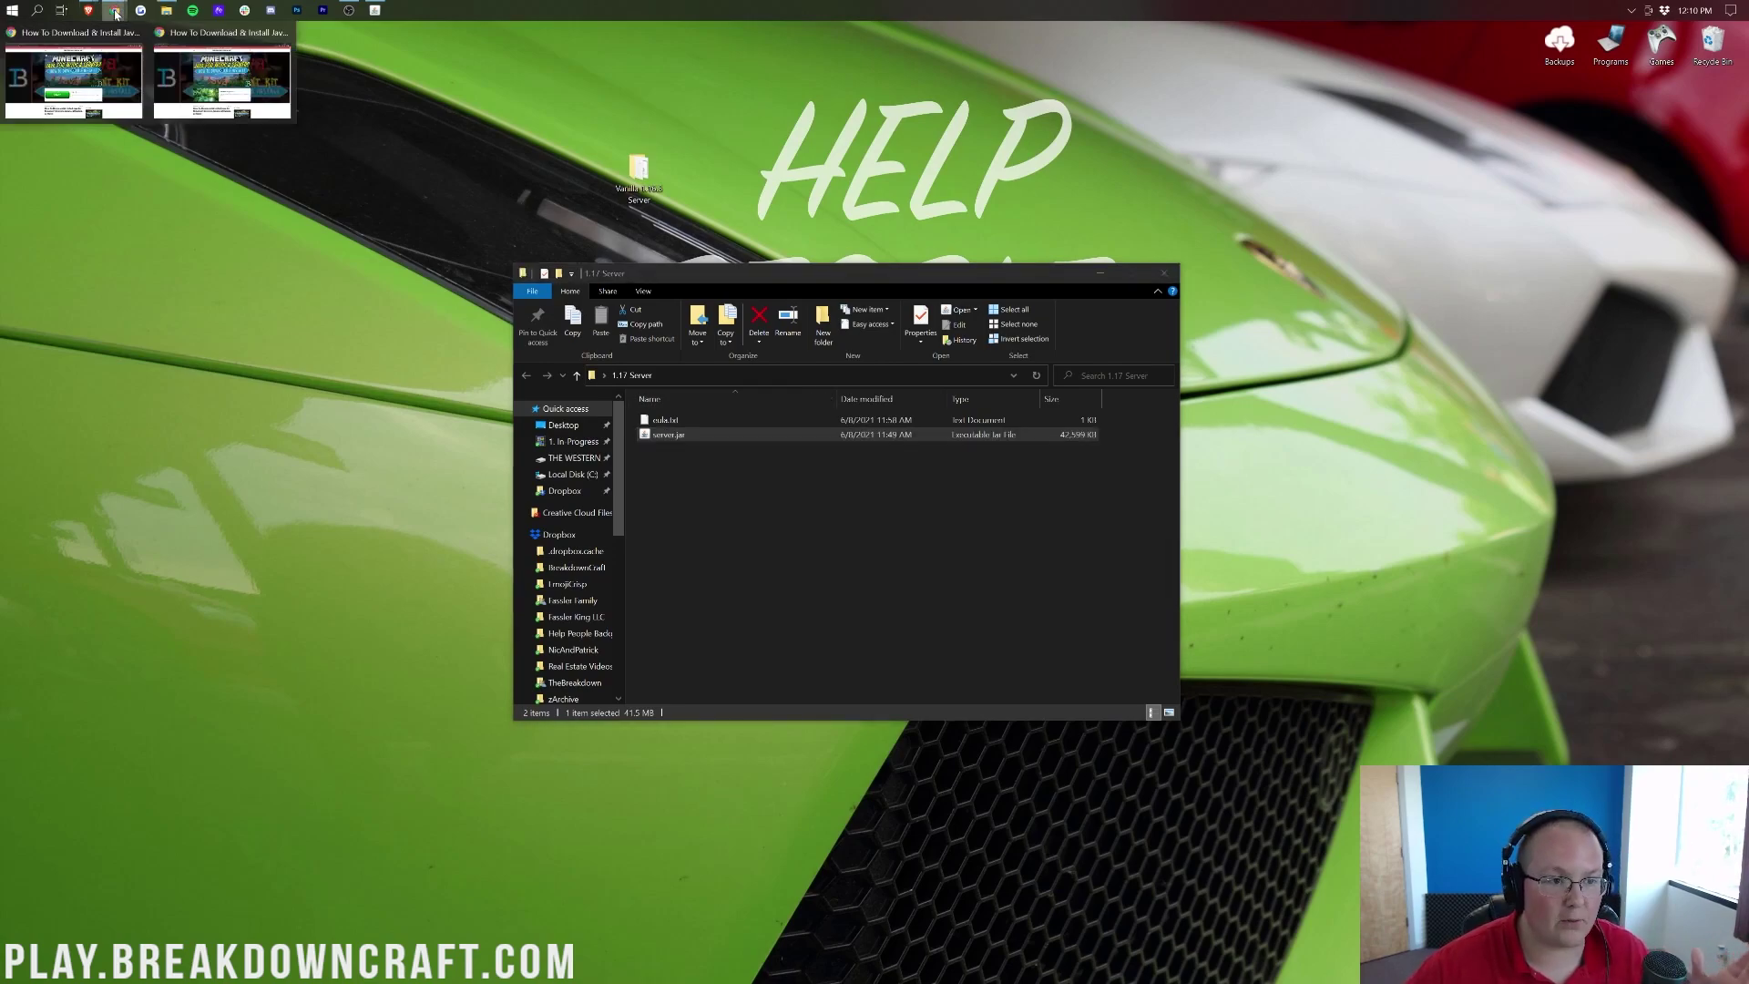
left_click(211, 63)
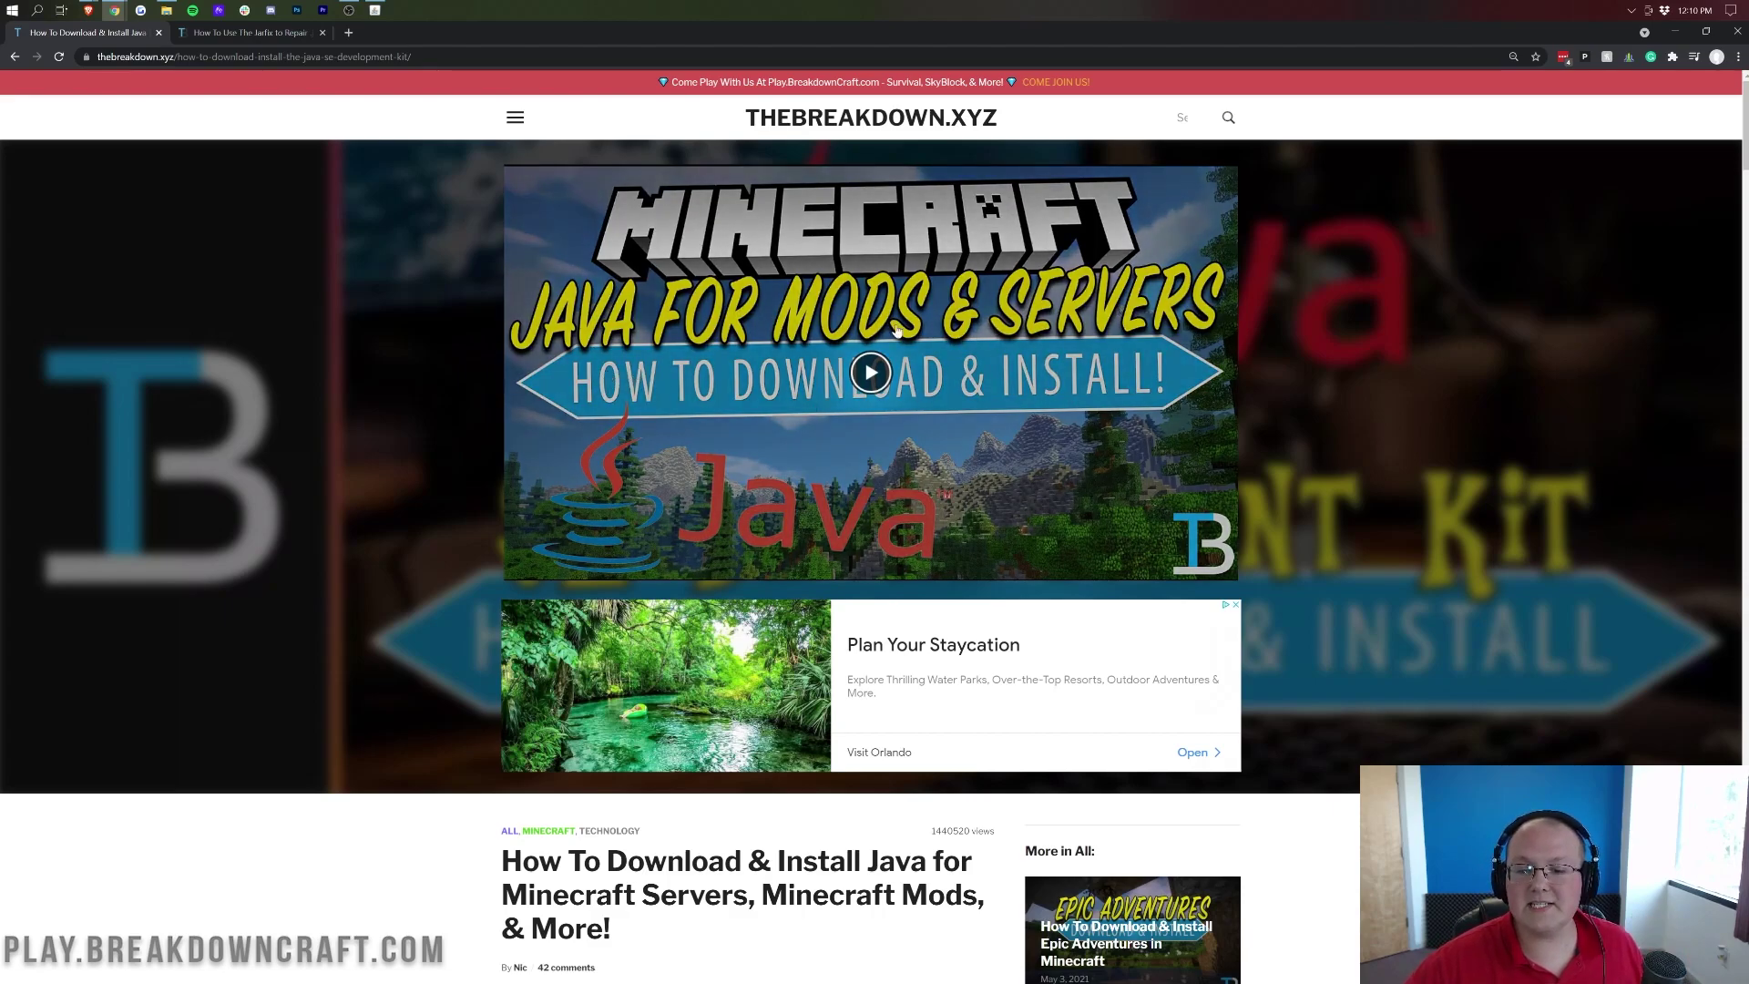
scroll(896, 330, "down", 15)
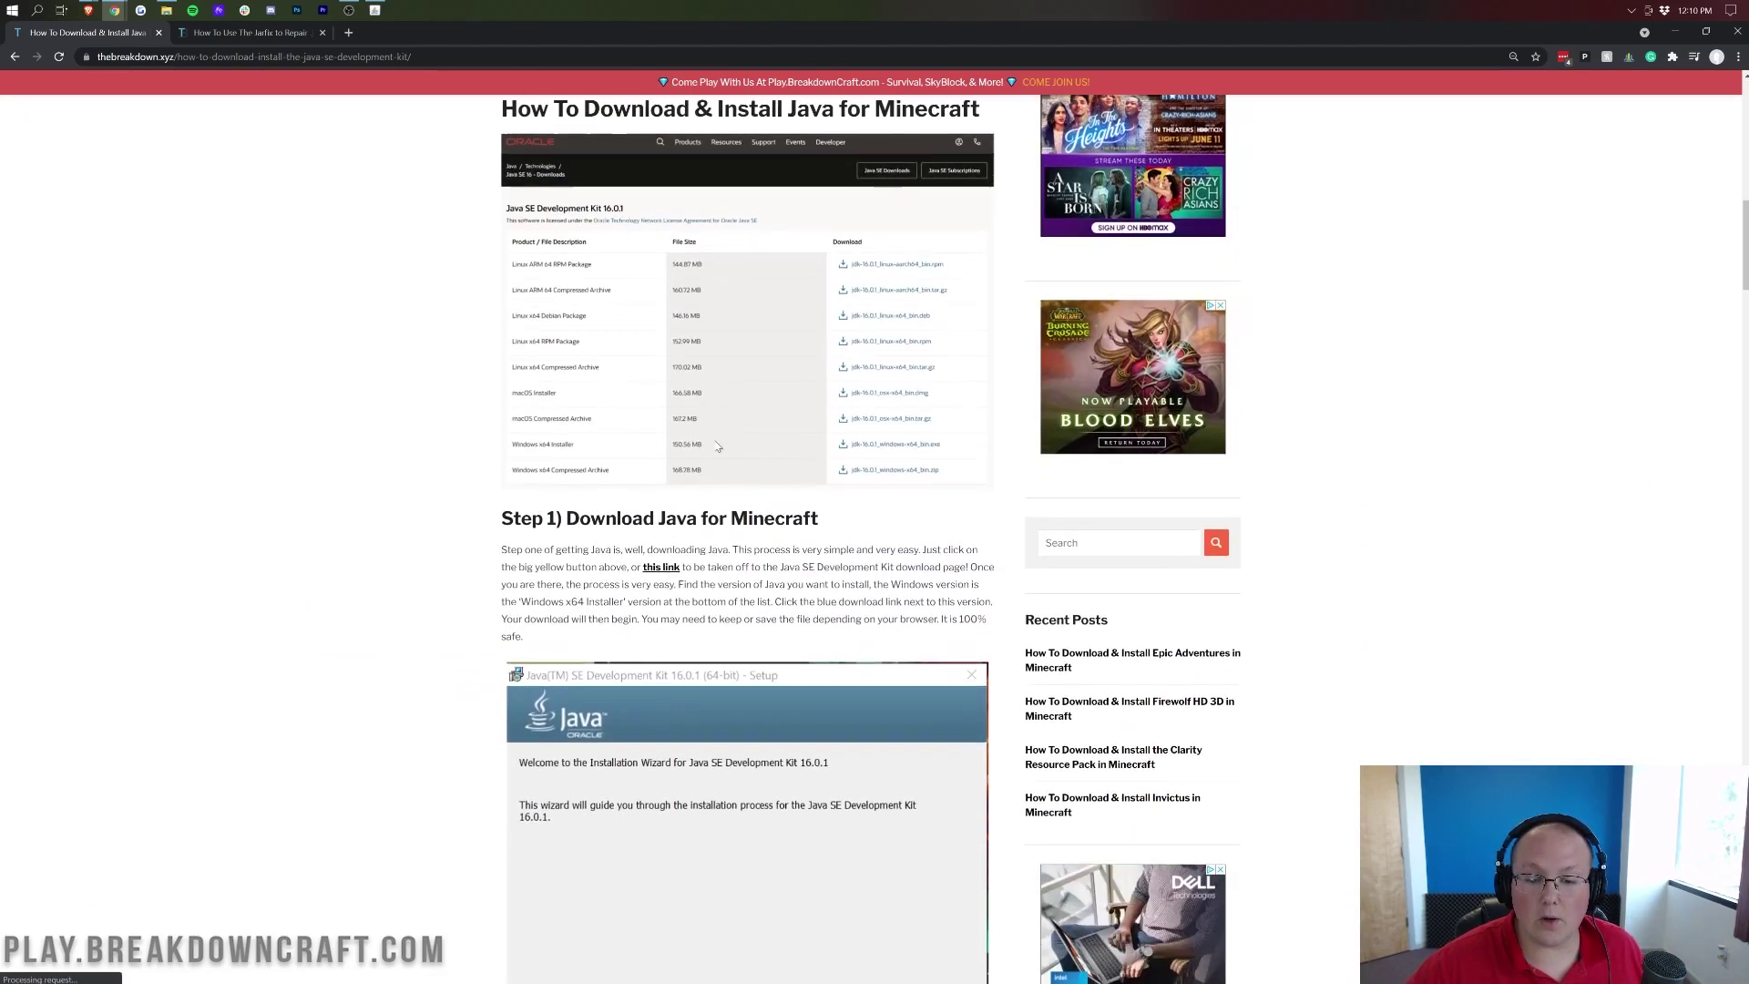
scroll(718, 446, "down", 3)
scroll(702, 433, "up", 5)
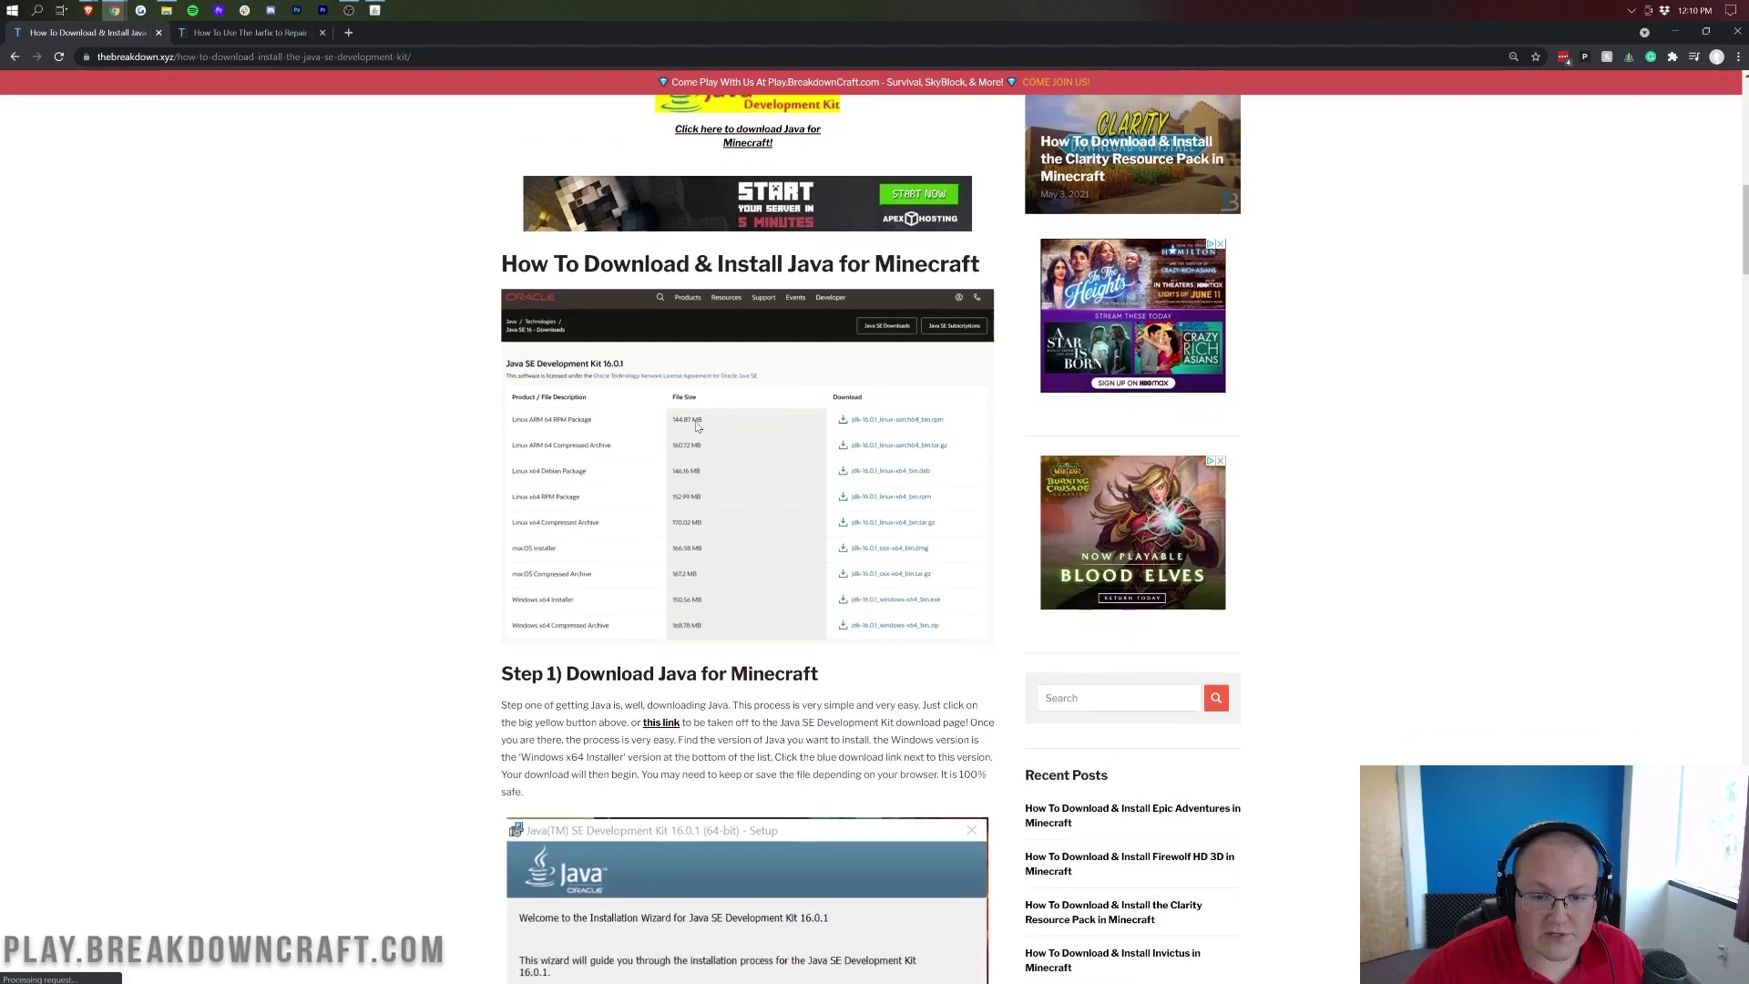
scroll(697, 425, "down", 1)
scroll(697, 426, "down", 9)
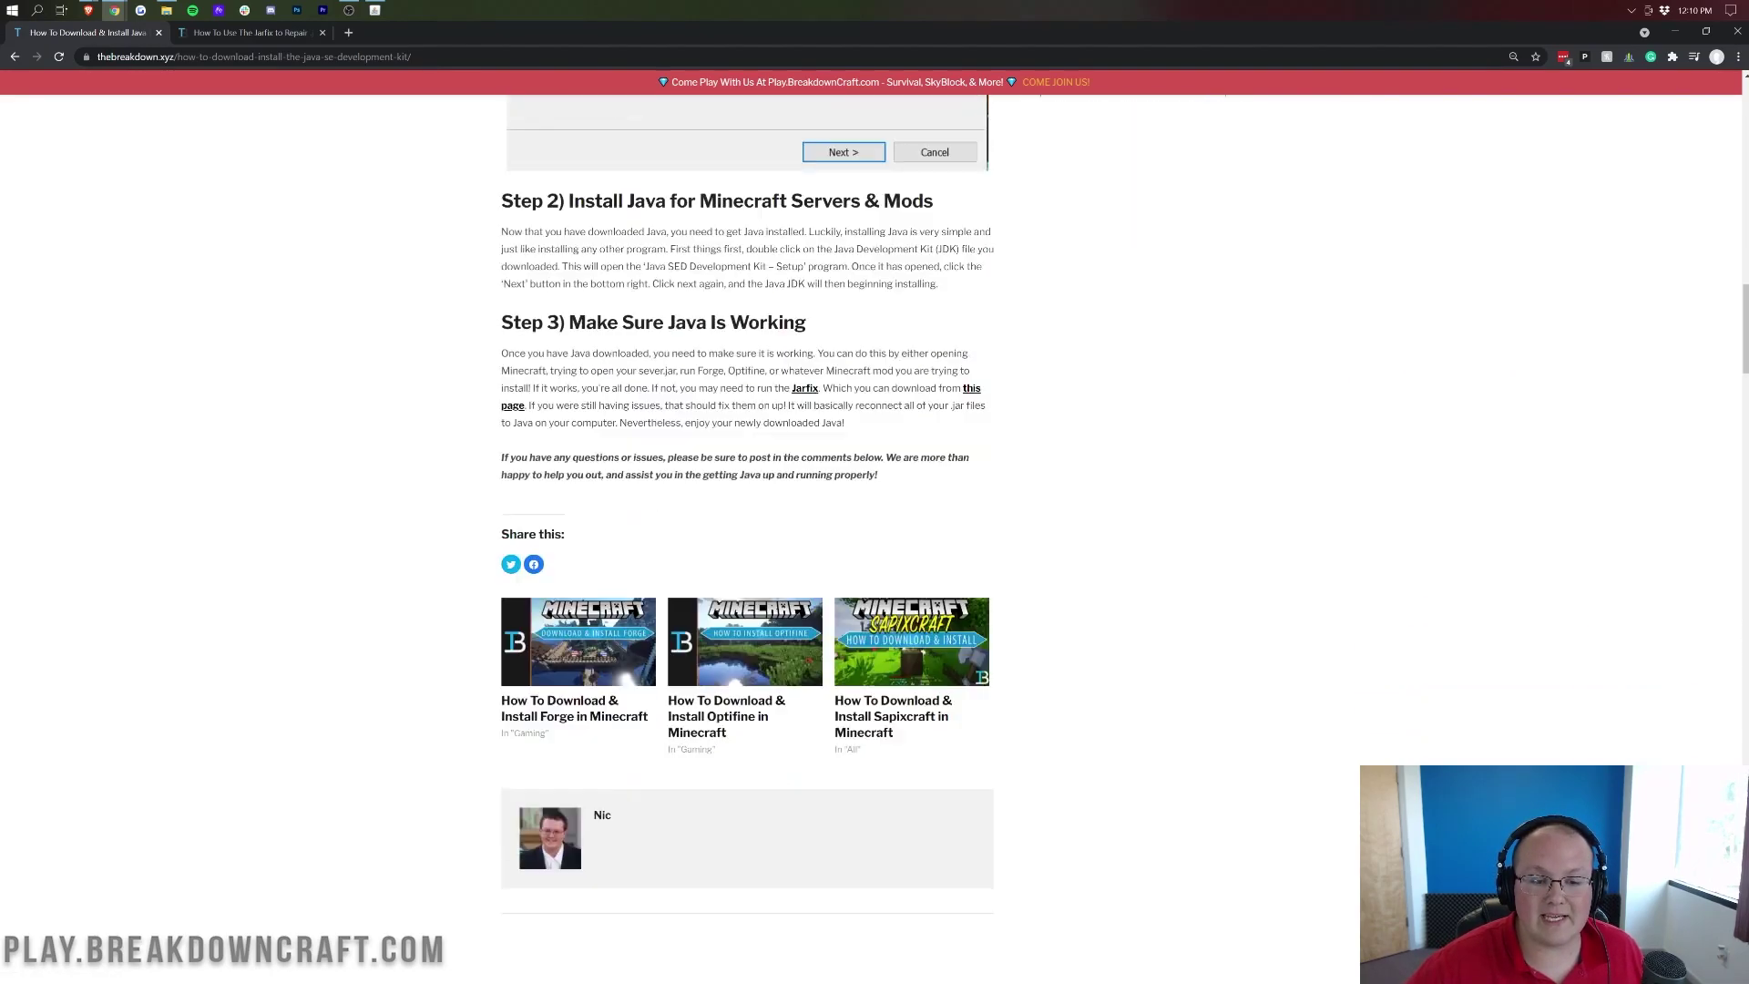
scroll(747, 537, "up", 10)
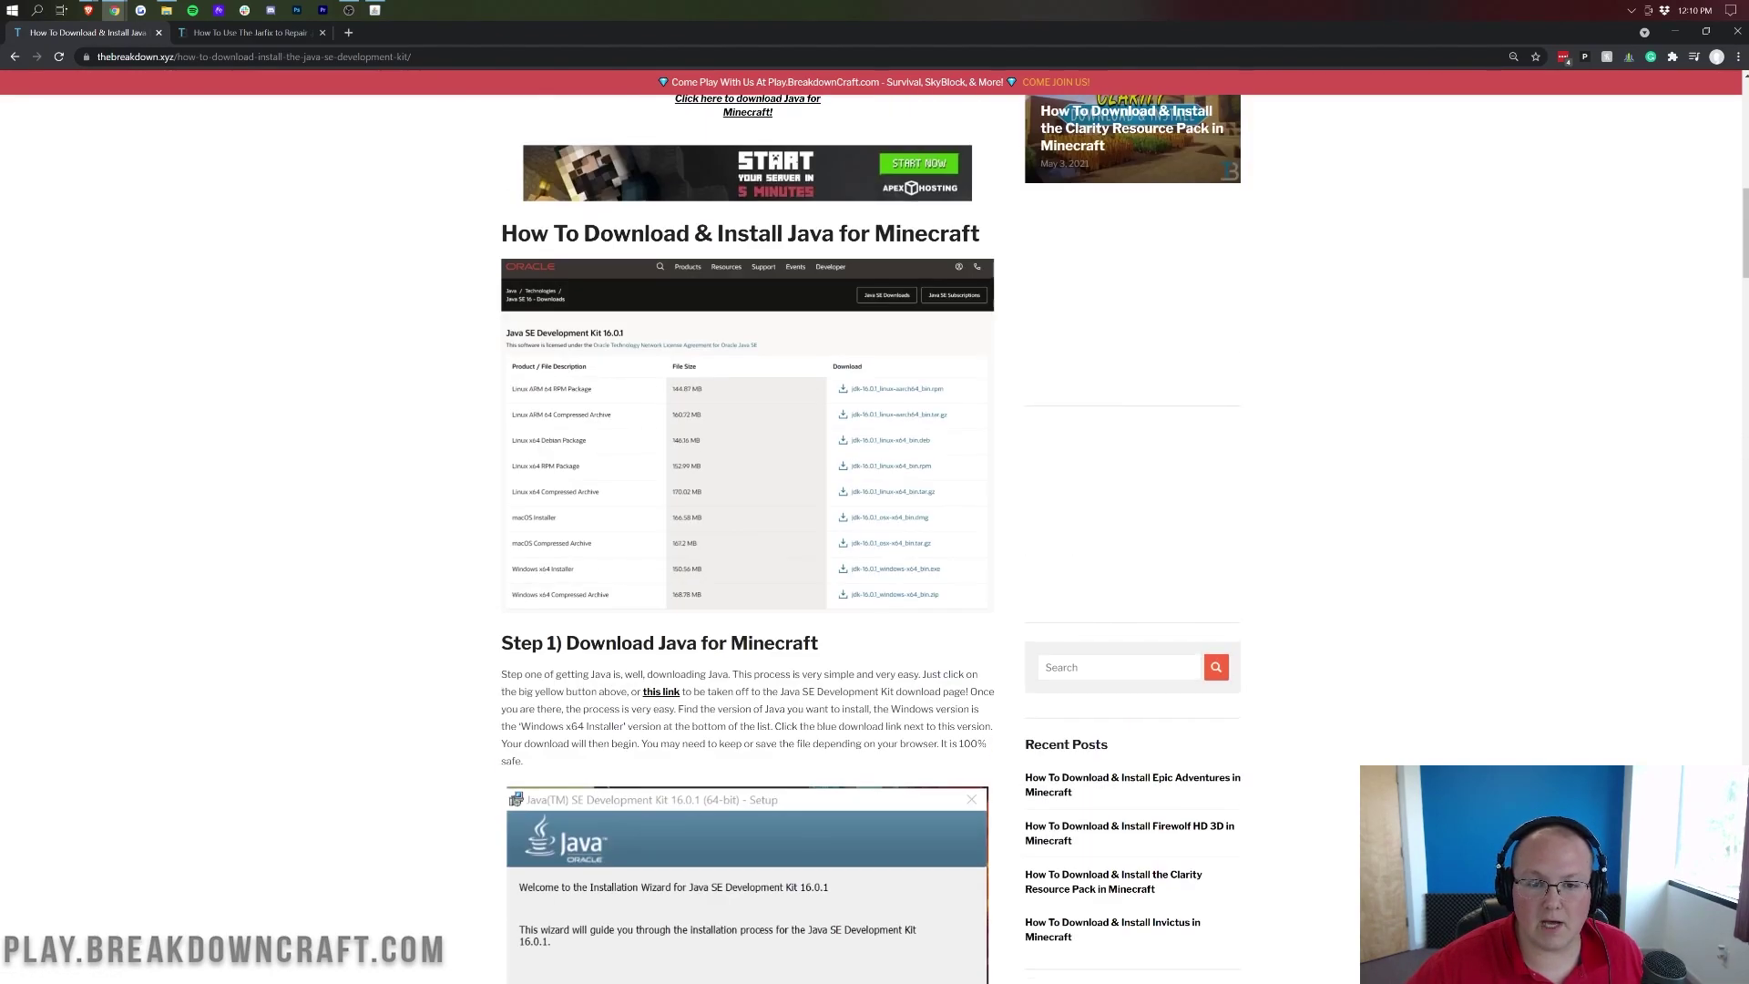
scroll(715, 396, "up", 3)
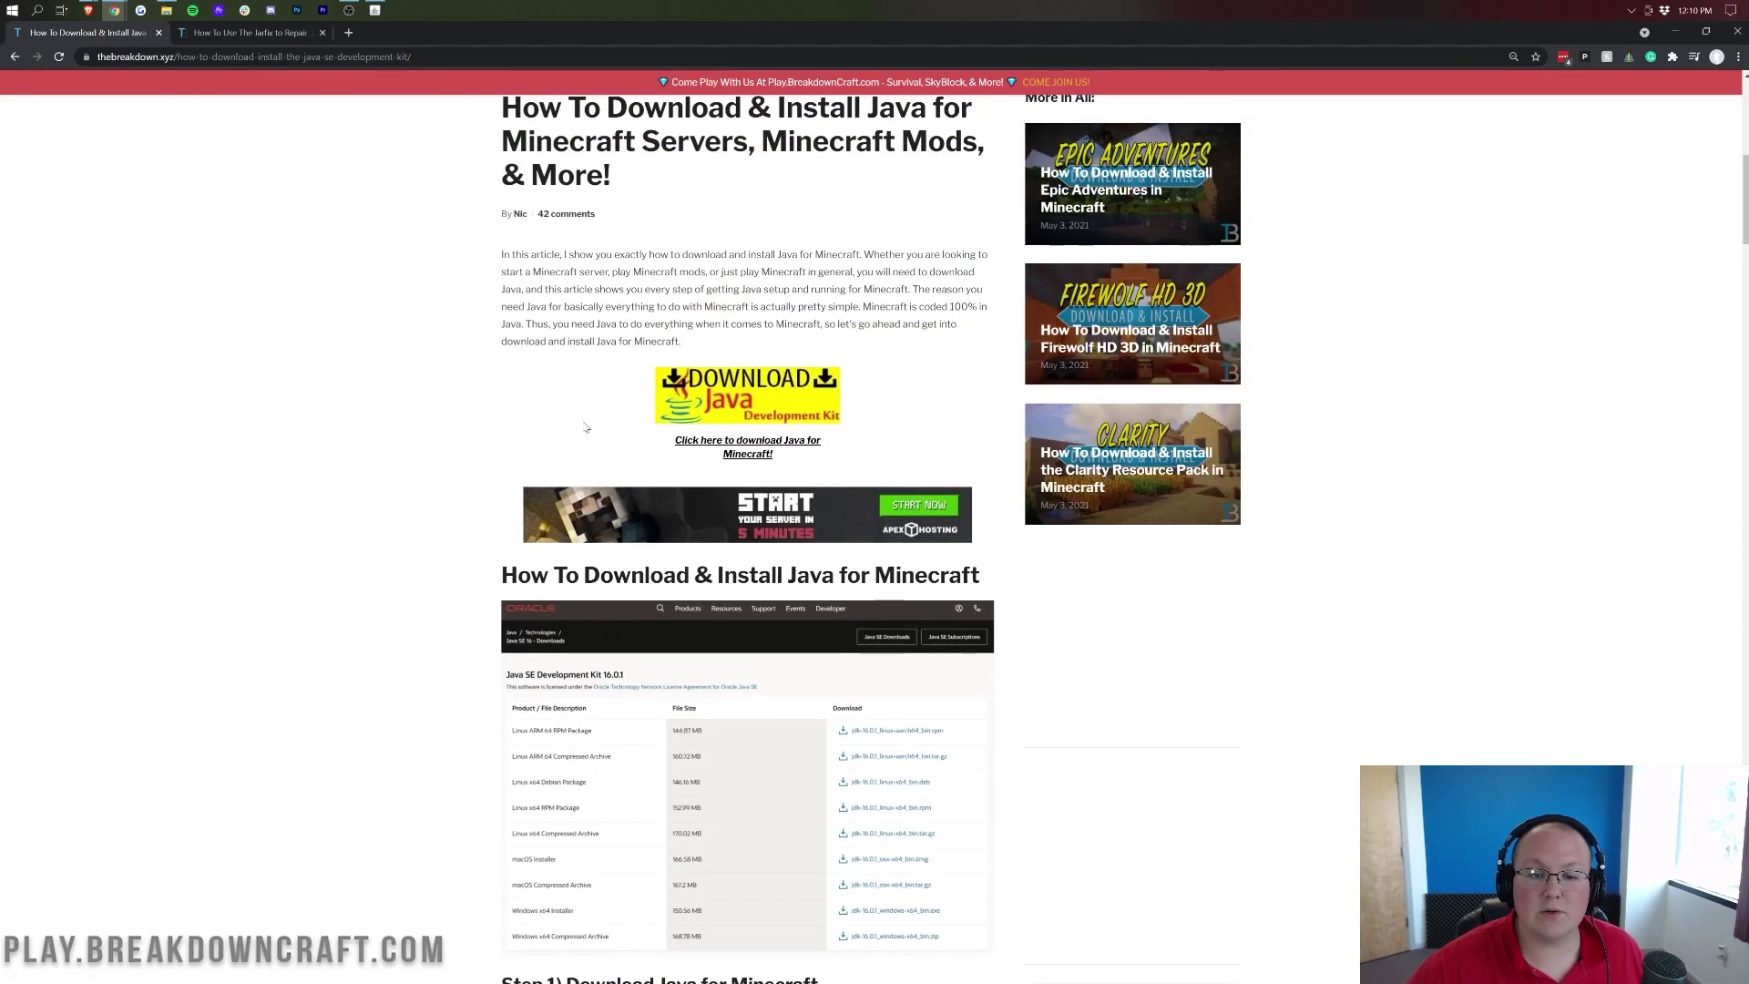
Follow the article's DOWNLOAD Java link to Oracle's JDK 16 page and choose the Windows x64 installer.
left_click(715, 396)
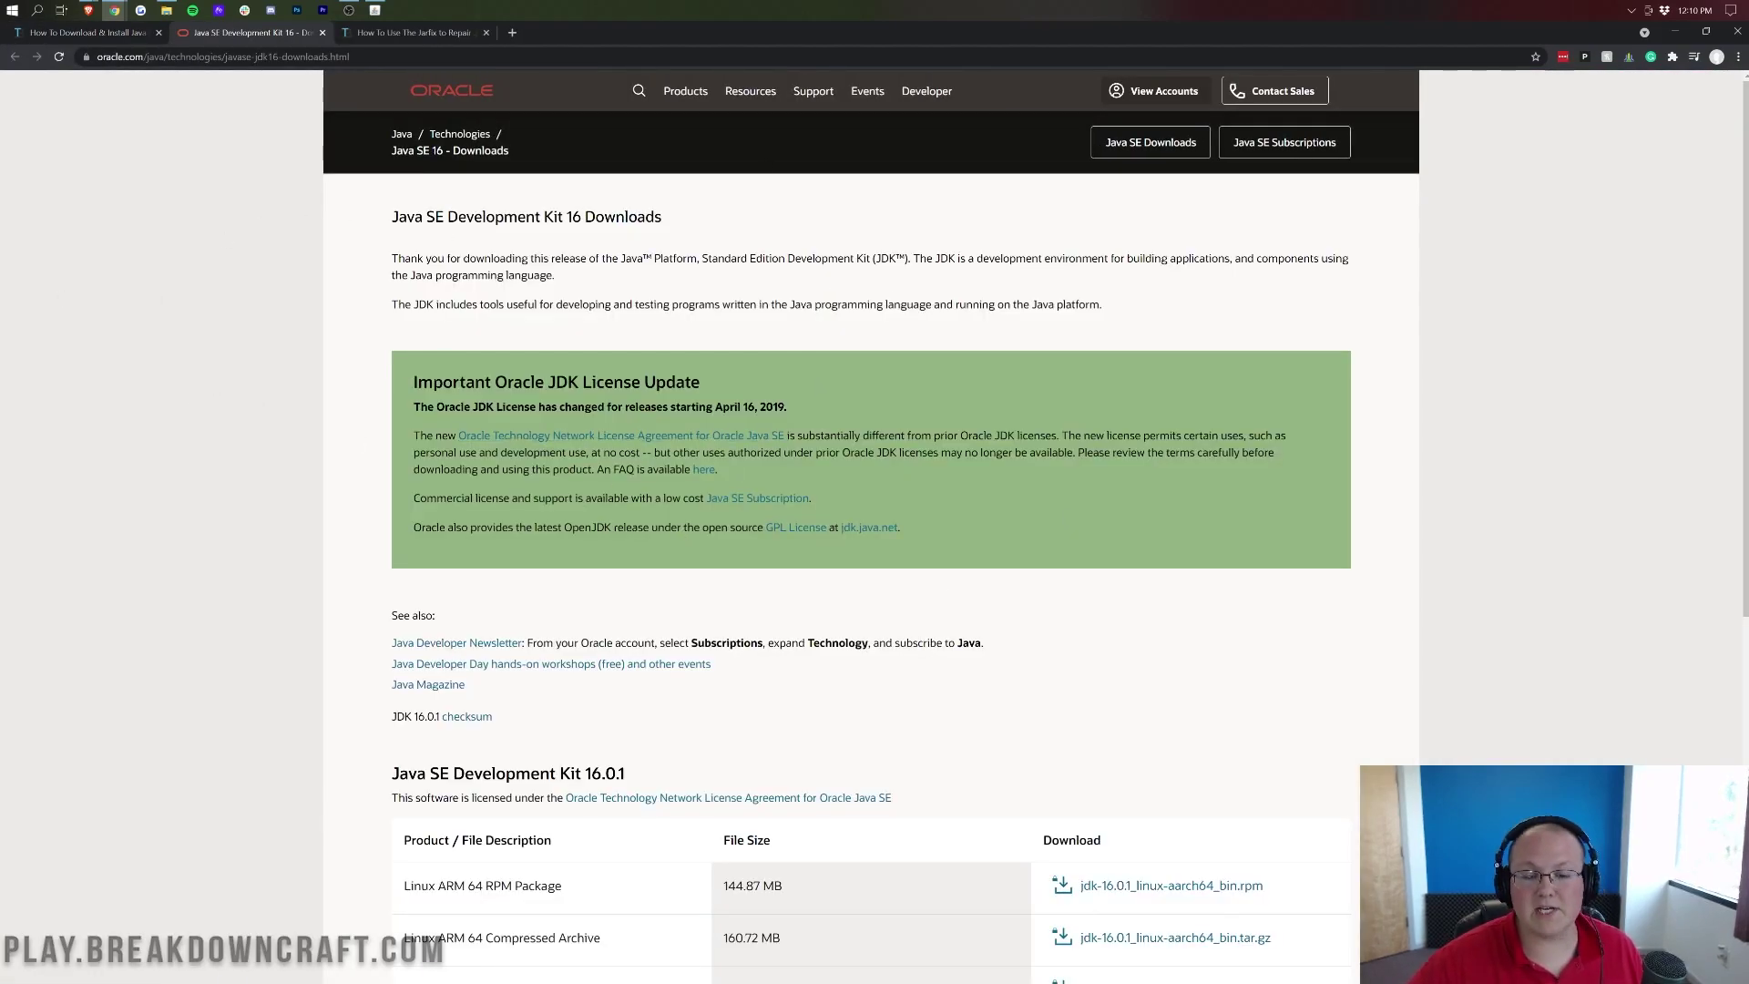
left_click_drag(391, 221, 572, 218)
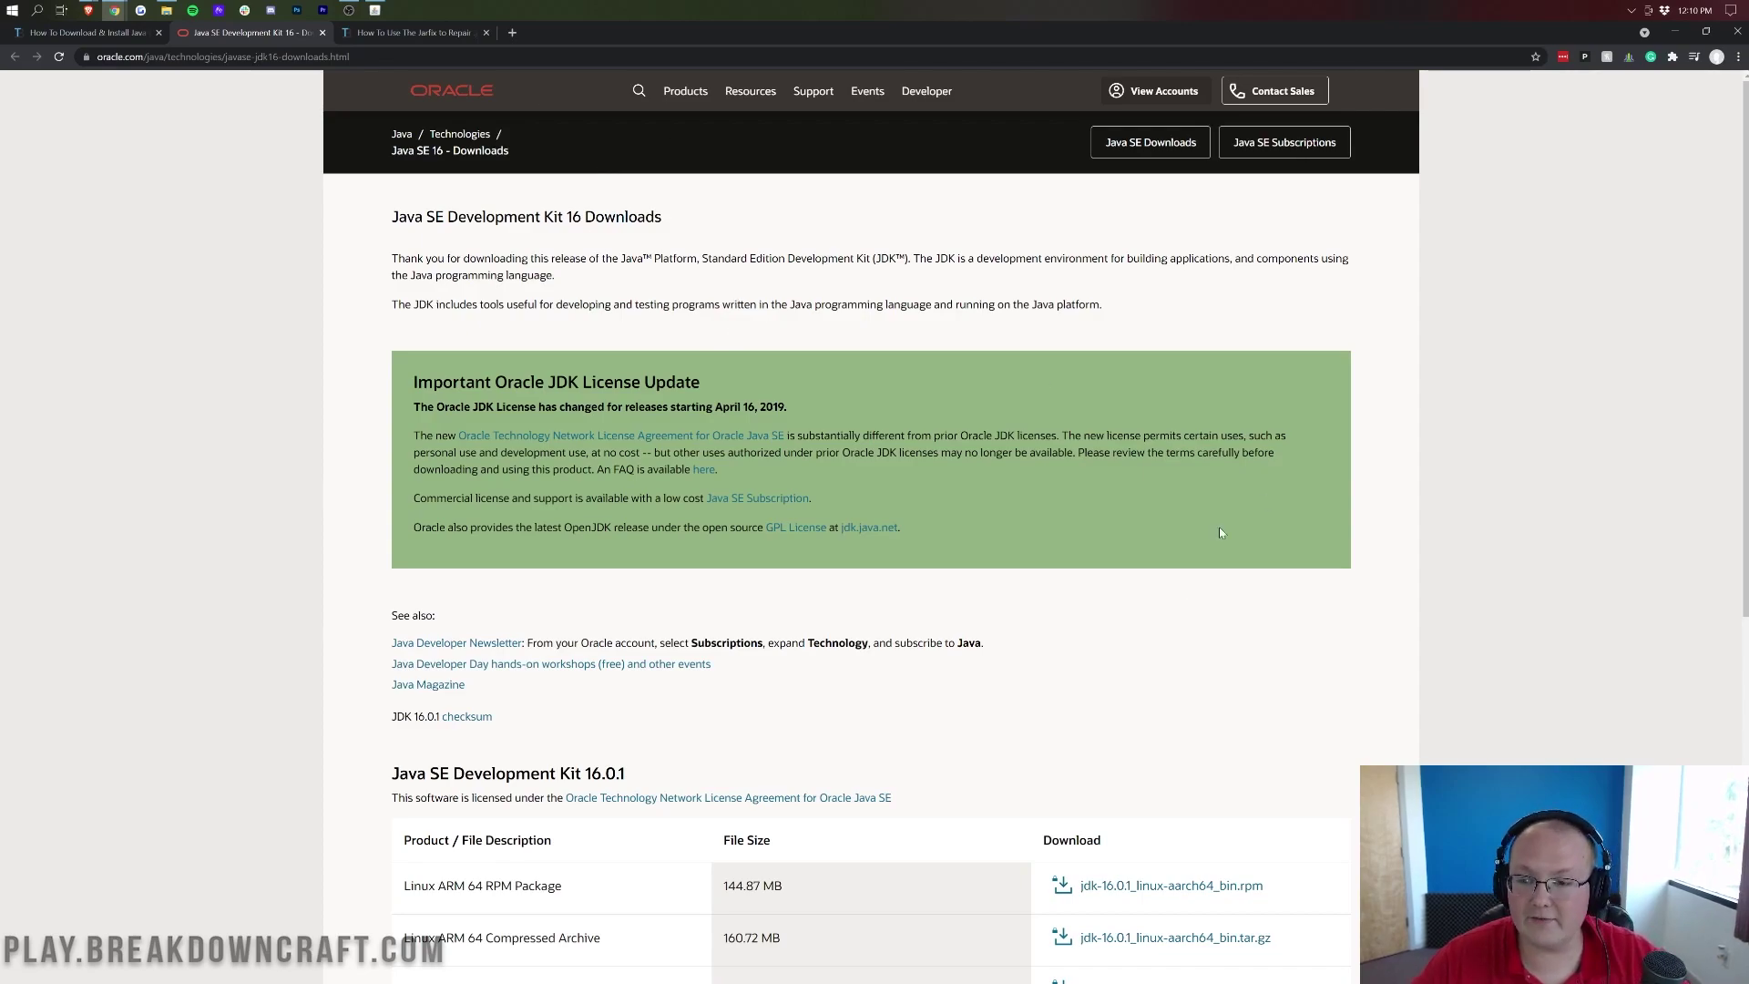
scroll(1219, 532, "down", 7)
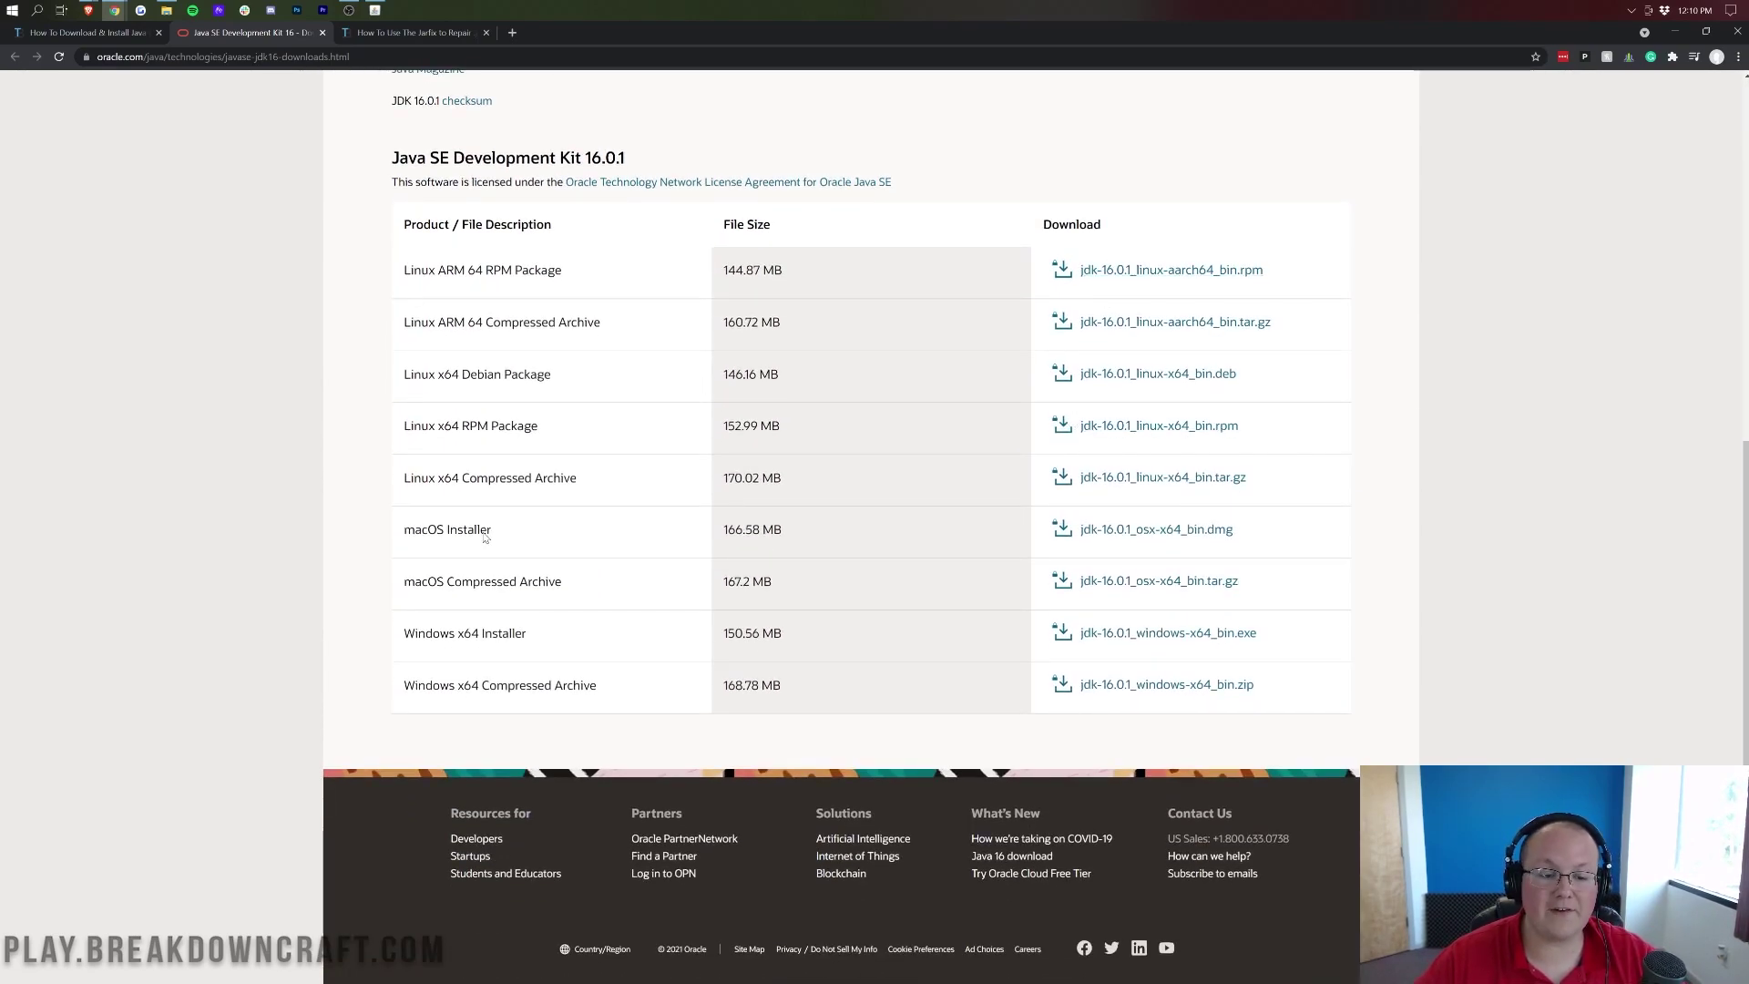
left_click(1144, 640)
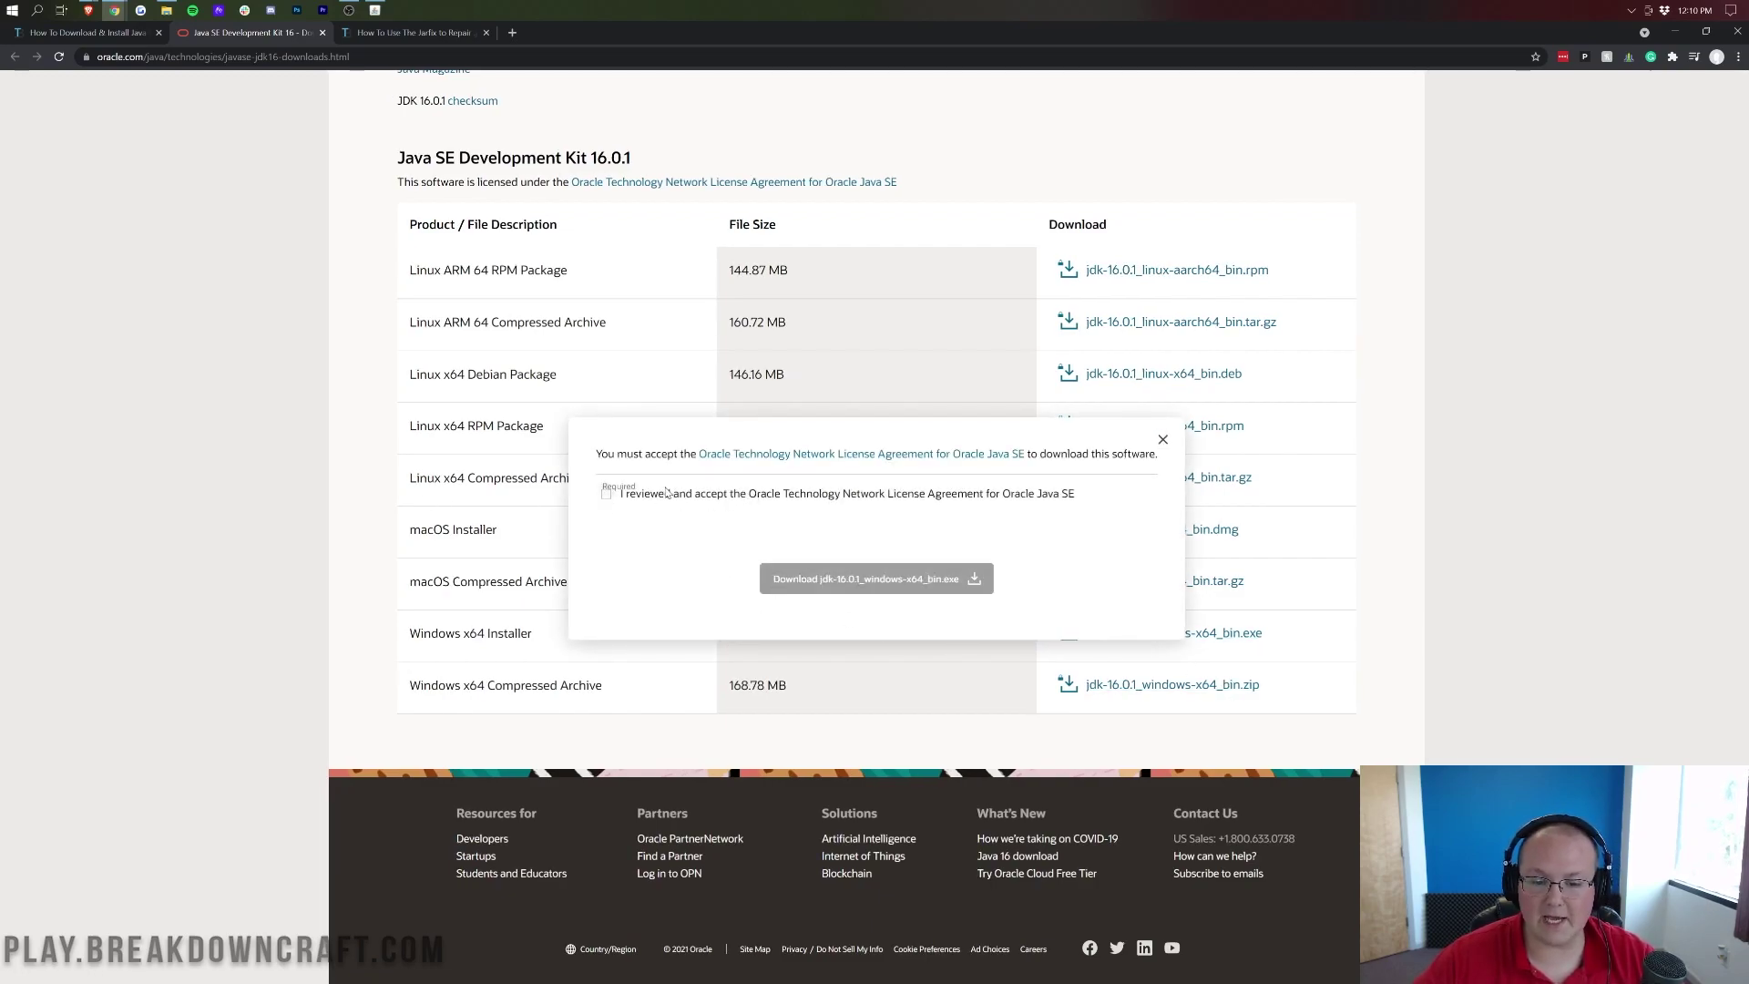
Accept the Oracle license agreement and download jdk-16.0.1_windows-x64_bin.exe.
left_click(623, 497)
left_click(876, 590)
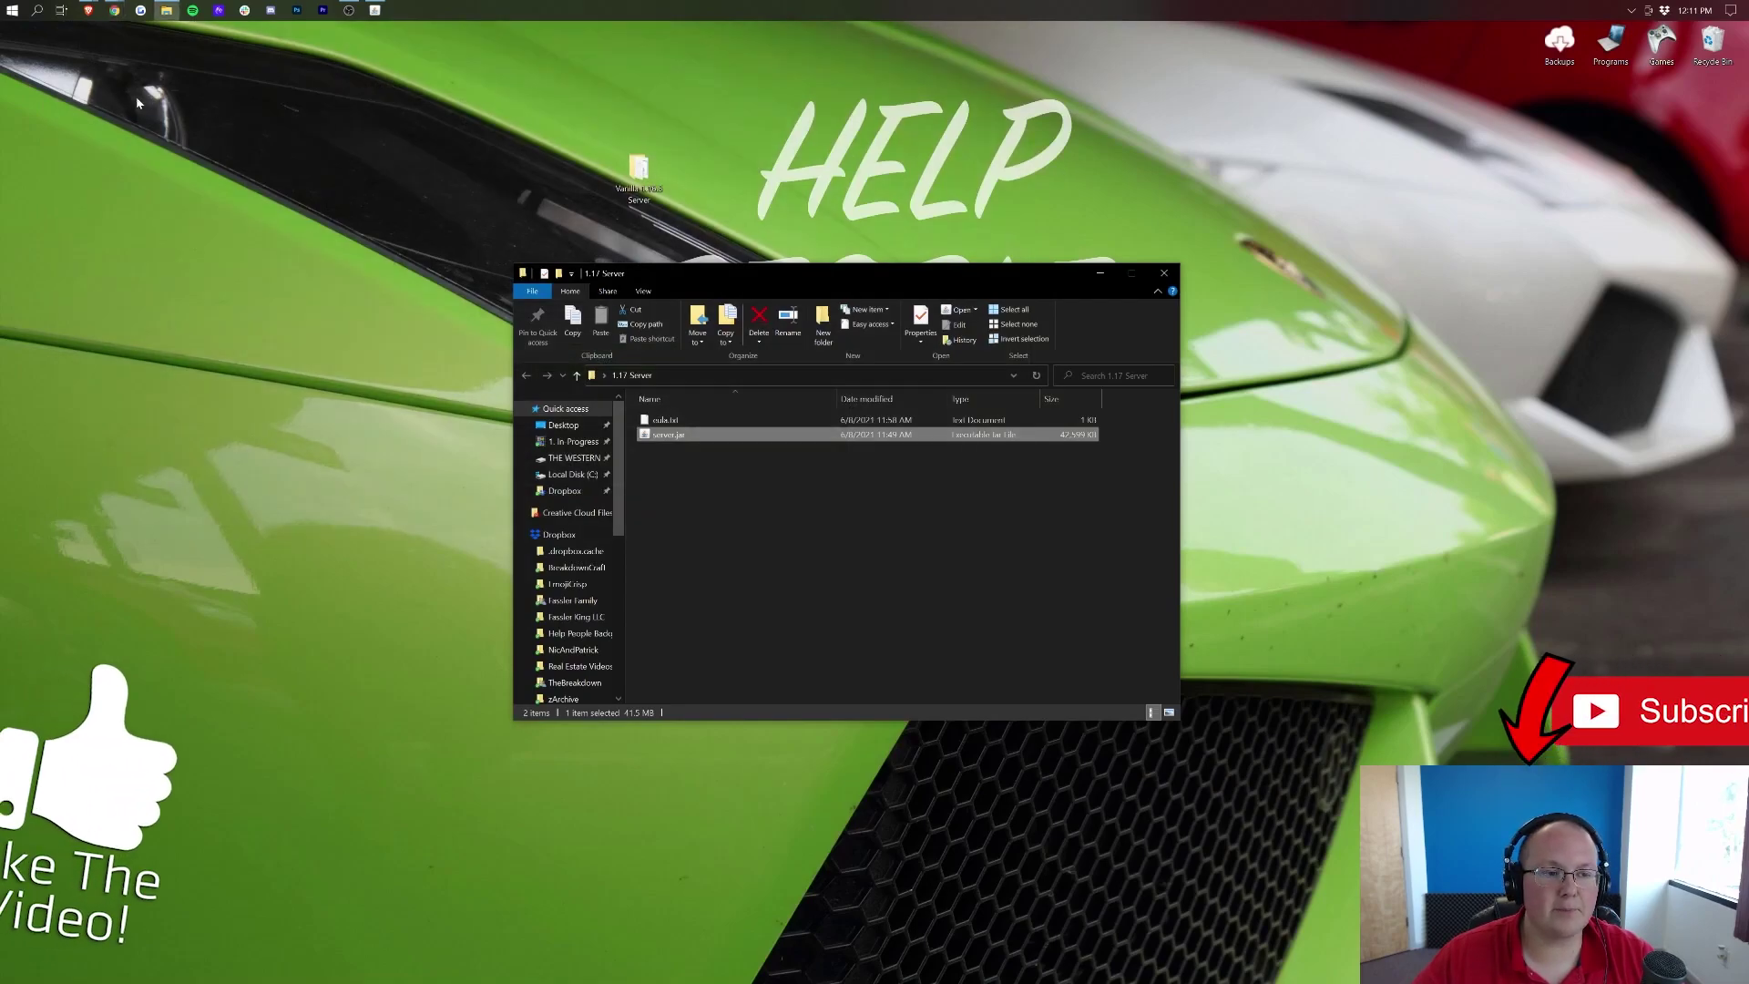
Refresh the desktop and move the JDK installer icon across it.
right_click(122, 95)
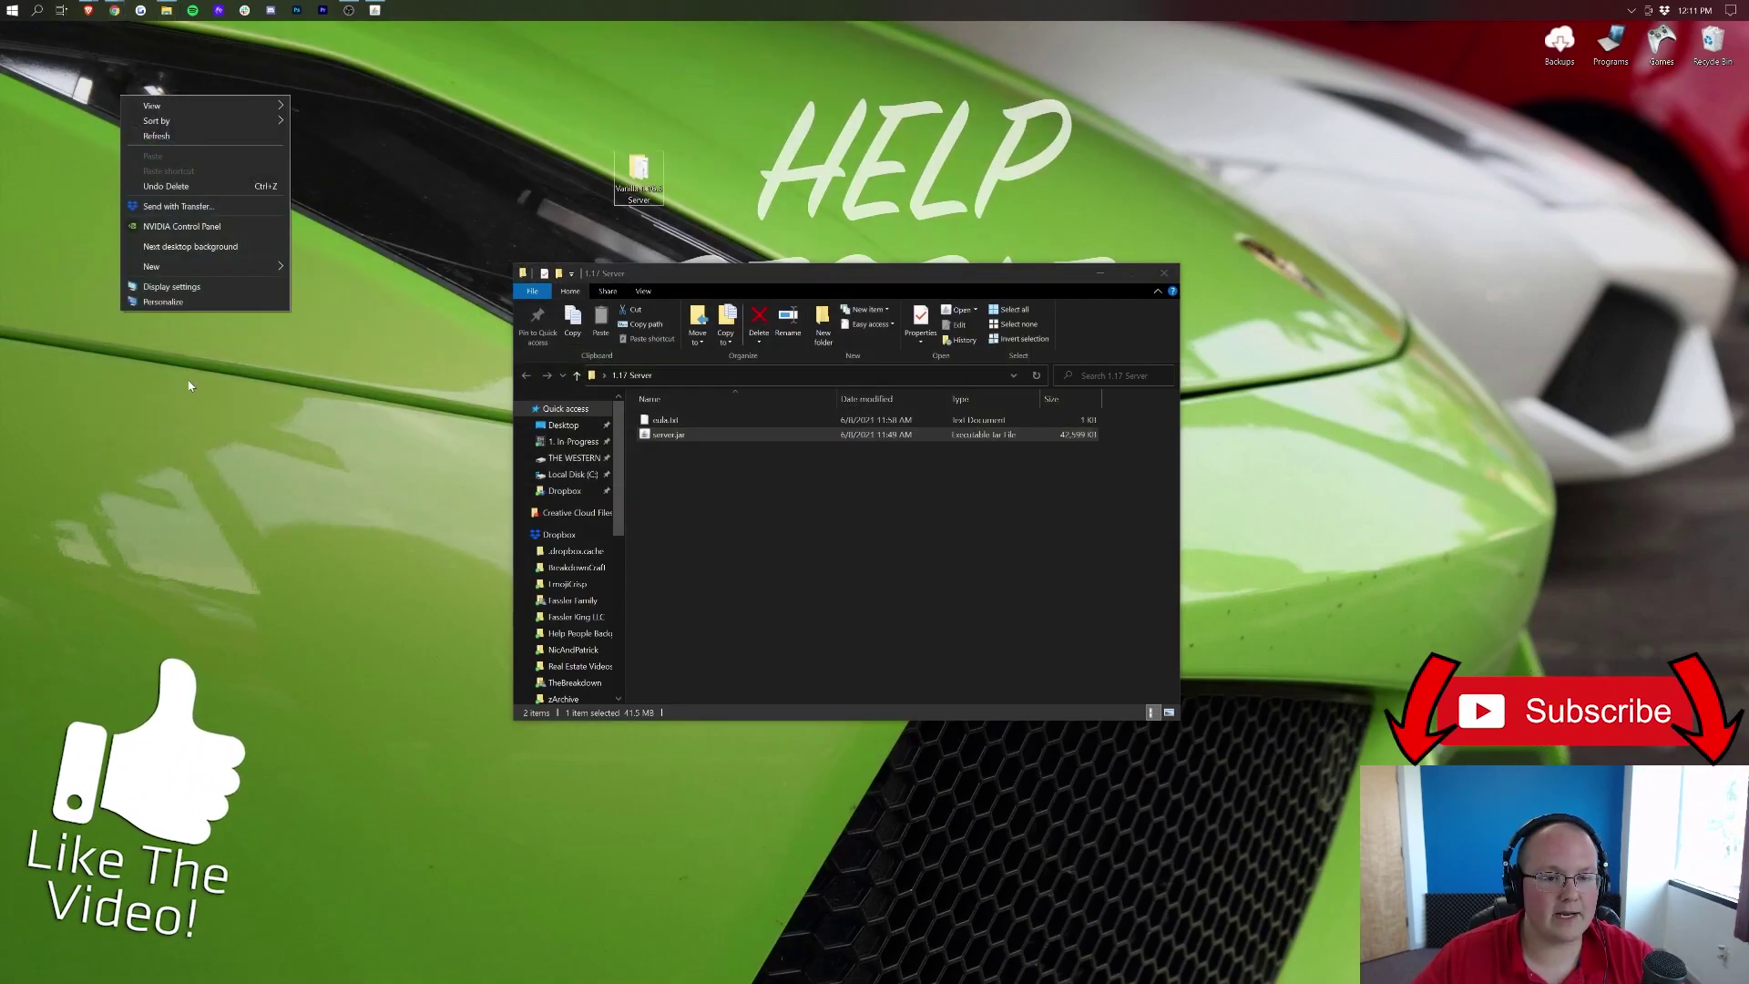
left_click(171, 139)
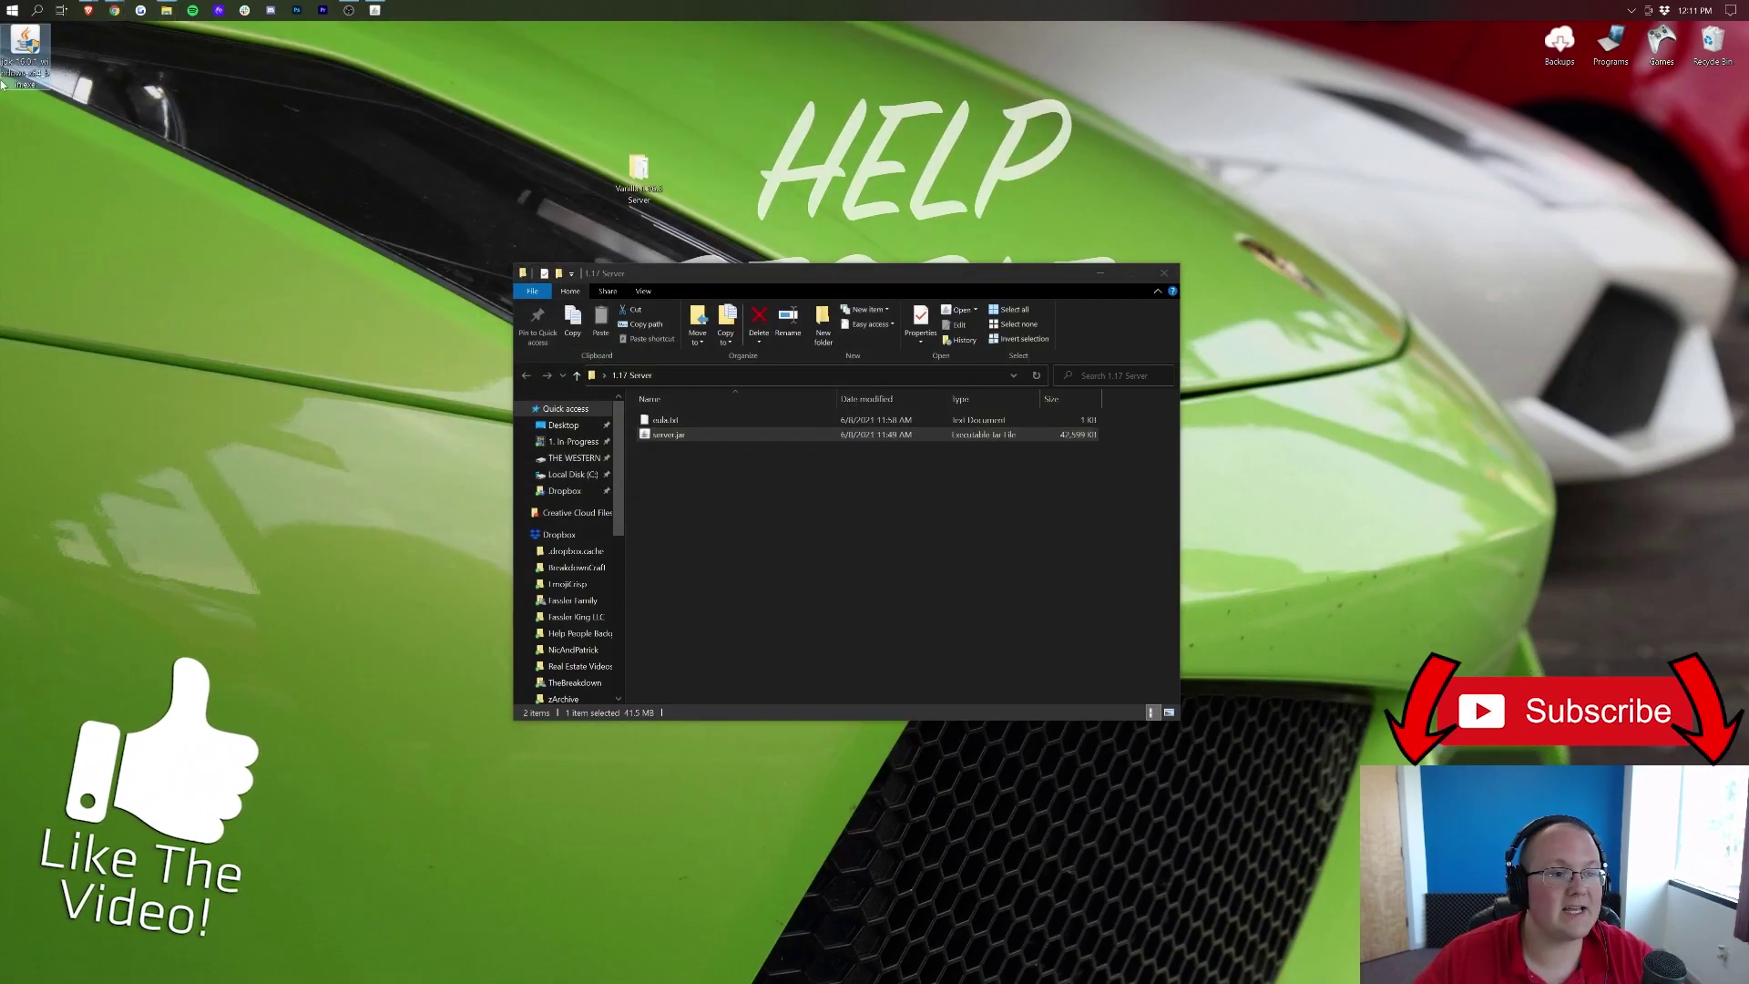
left_click_drag(25, 46, 288, 133)
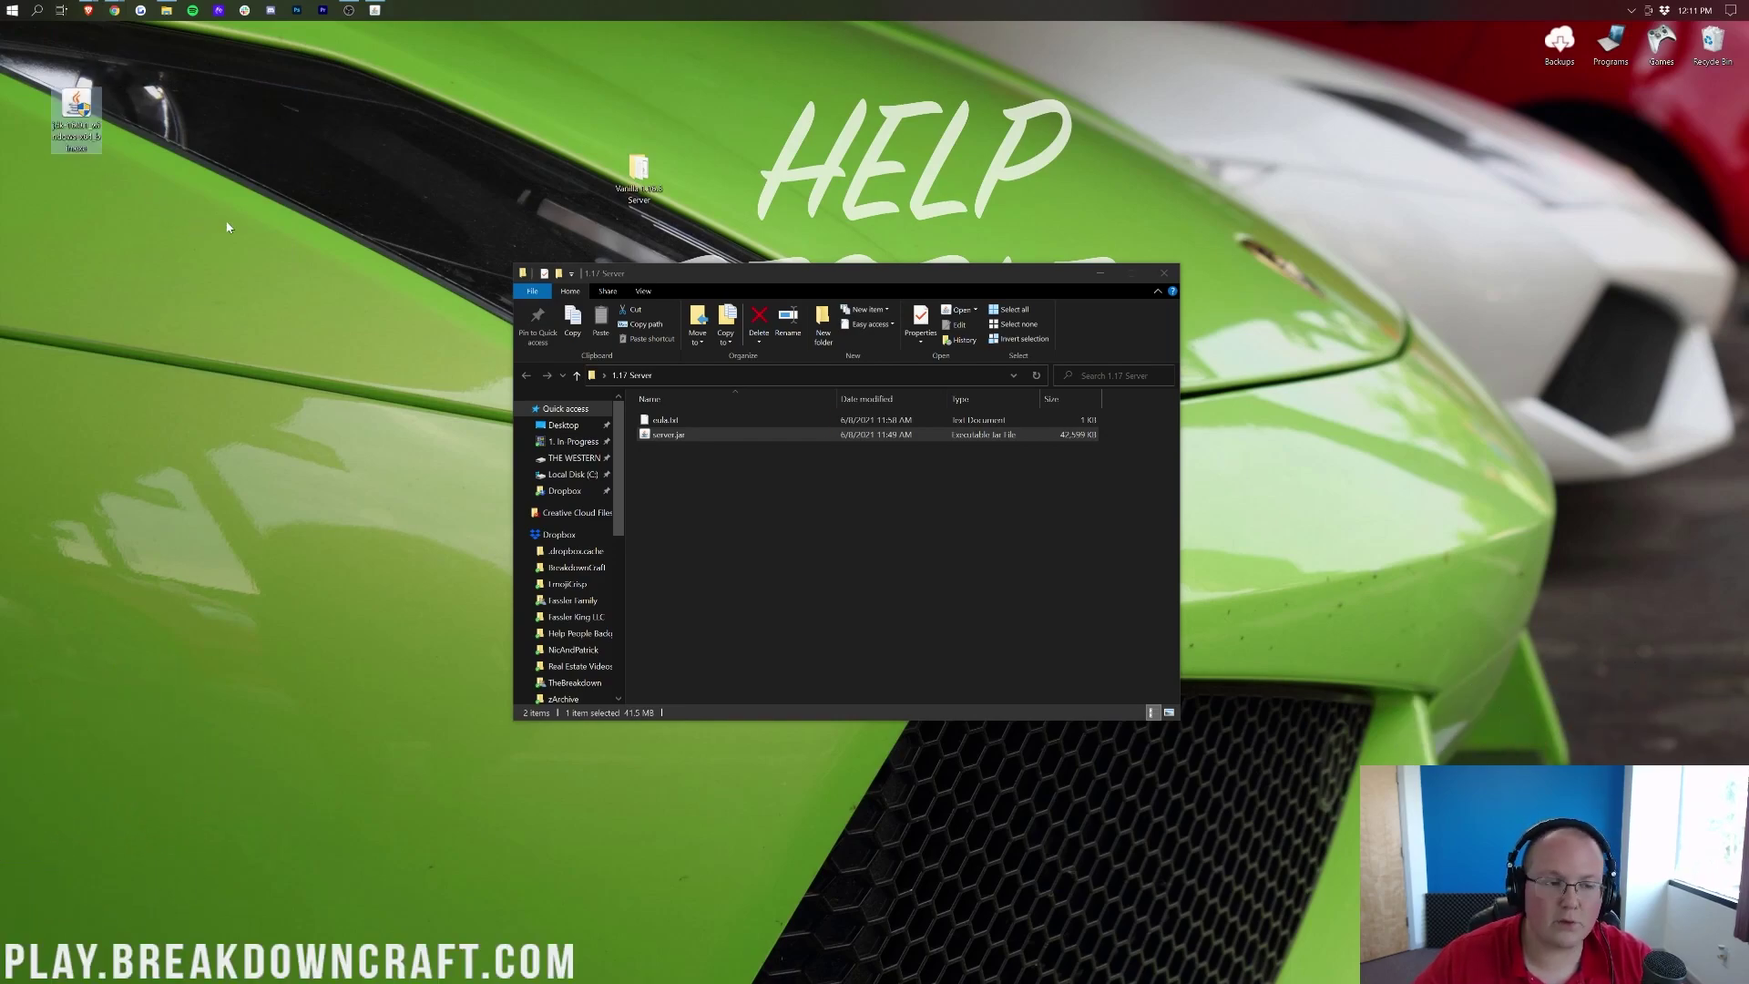
Find the Downloads folder via Start search, drag the JDK installer onto the desktop, then close Downloads.
left_click(4, 7)
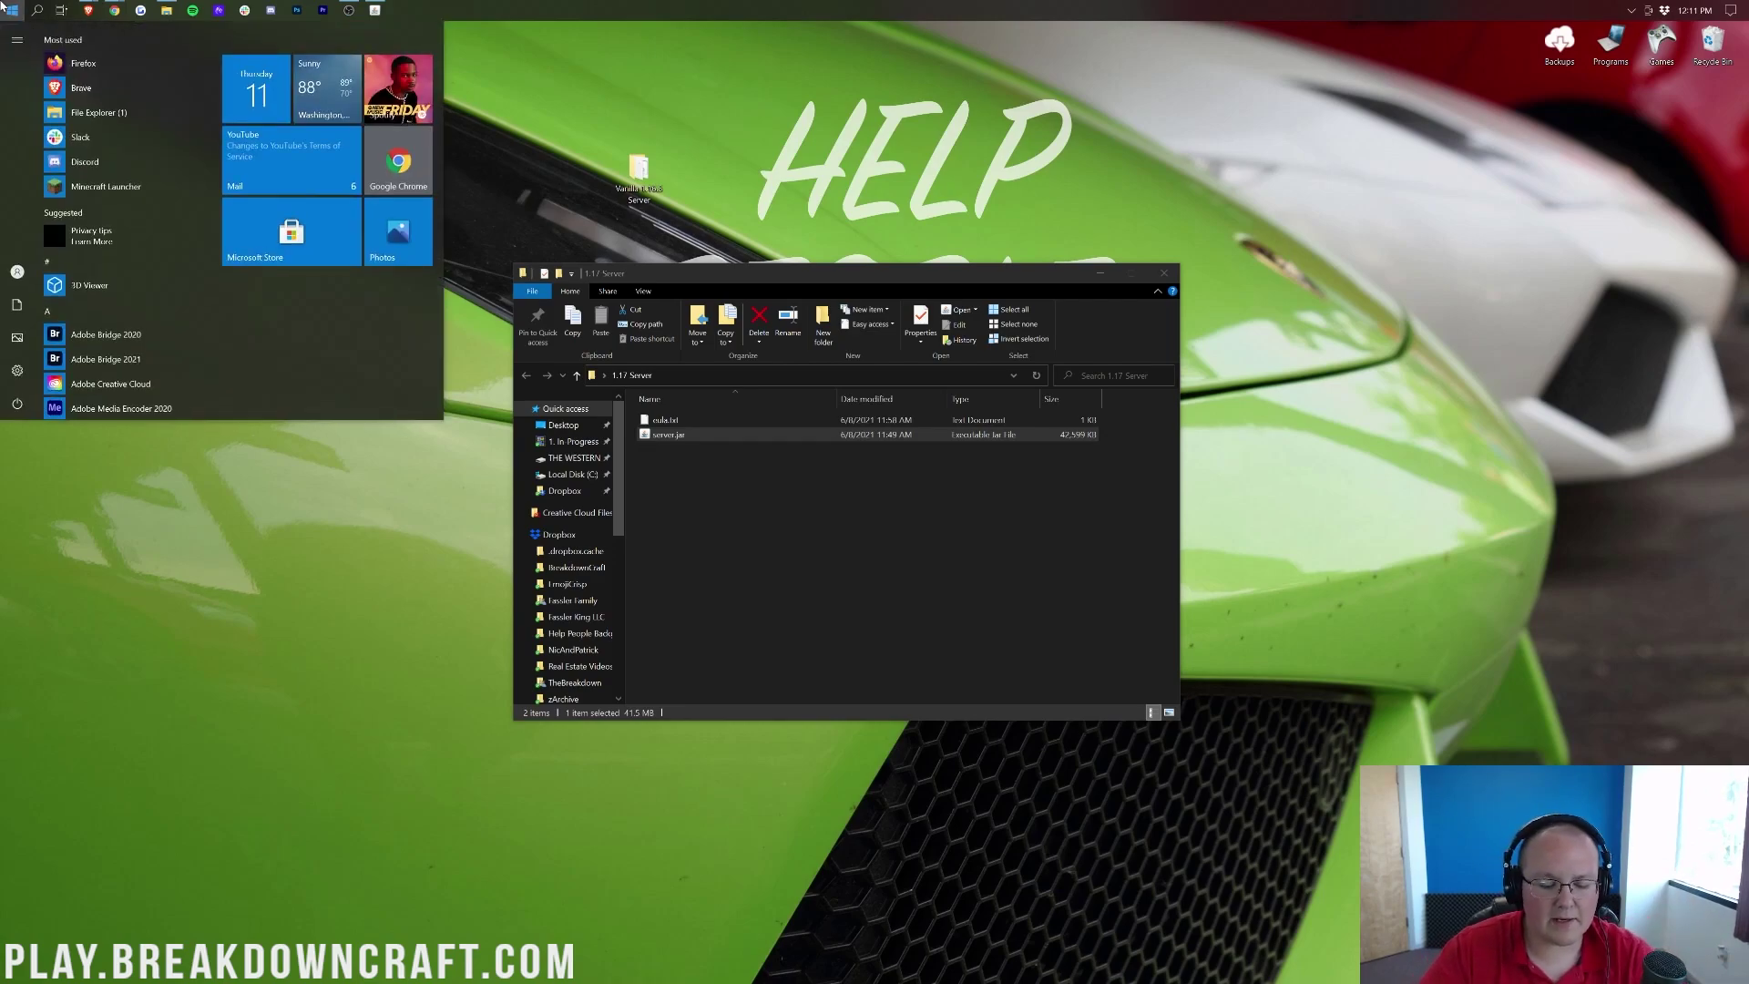
type("downlo")
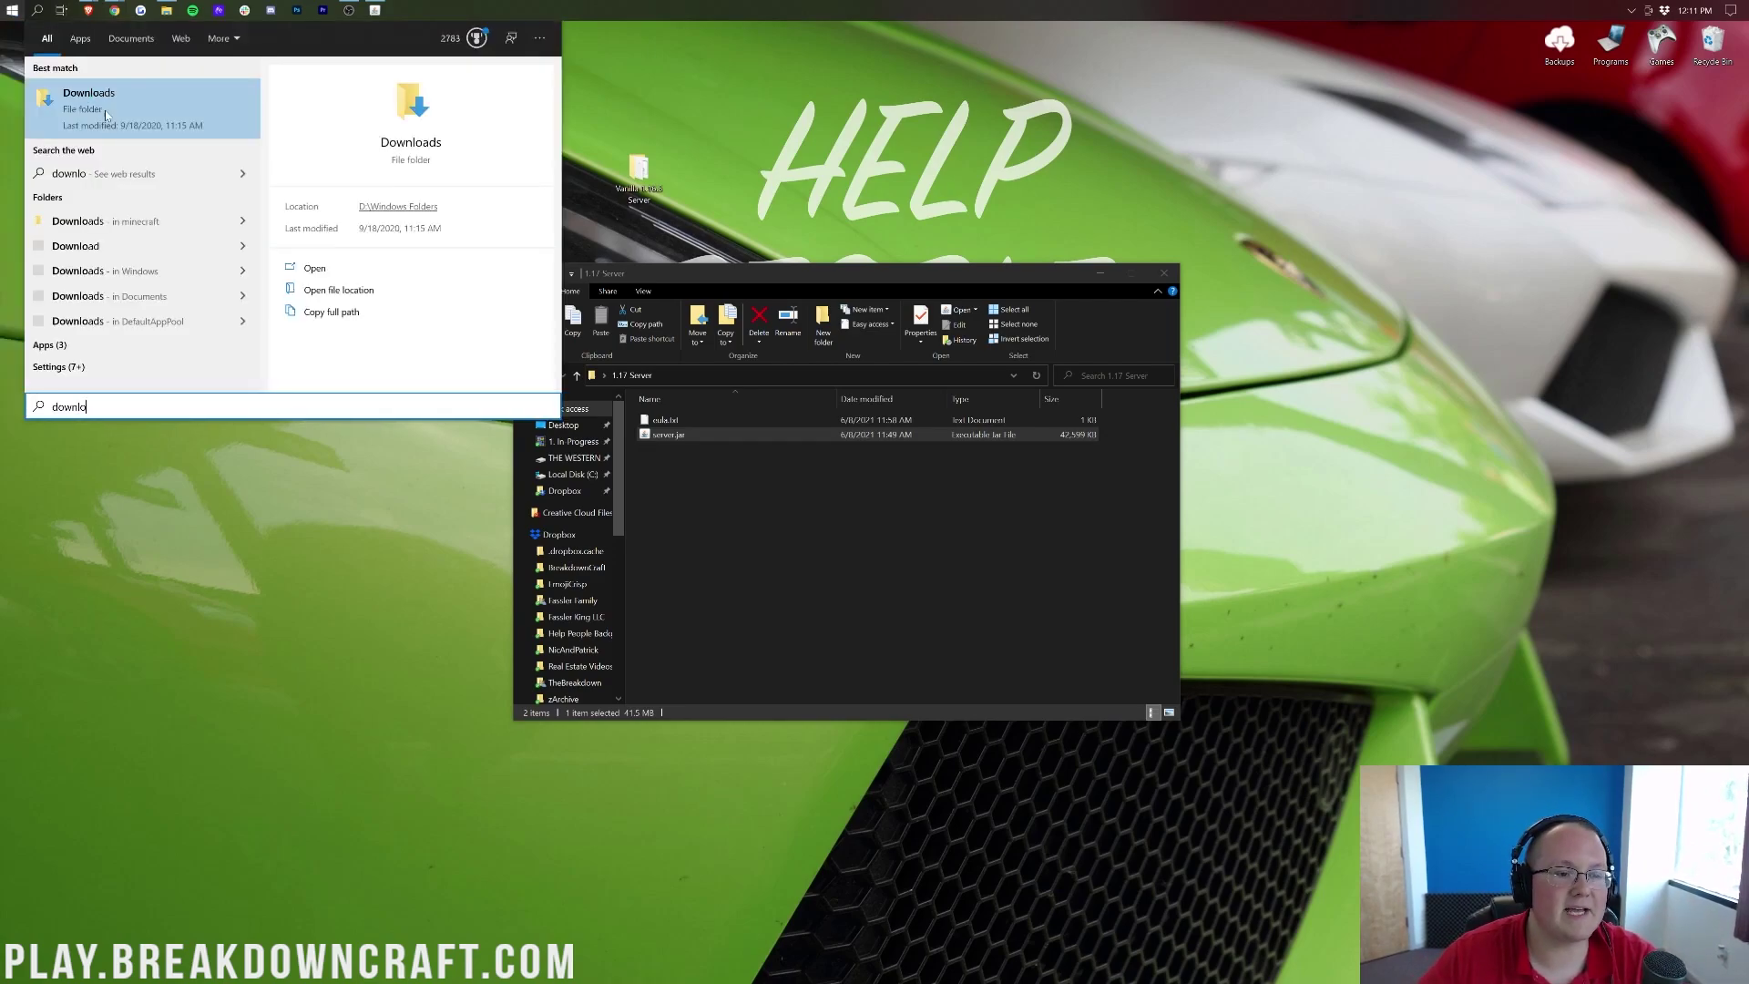
left_click(105, 114)
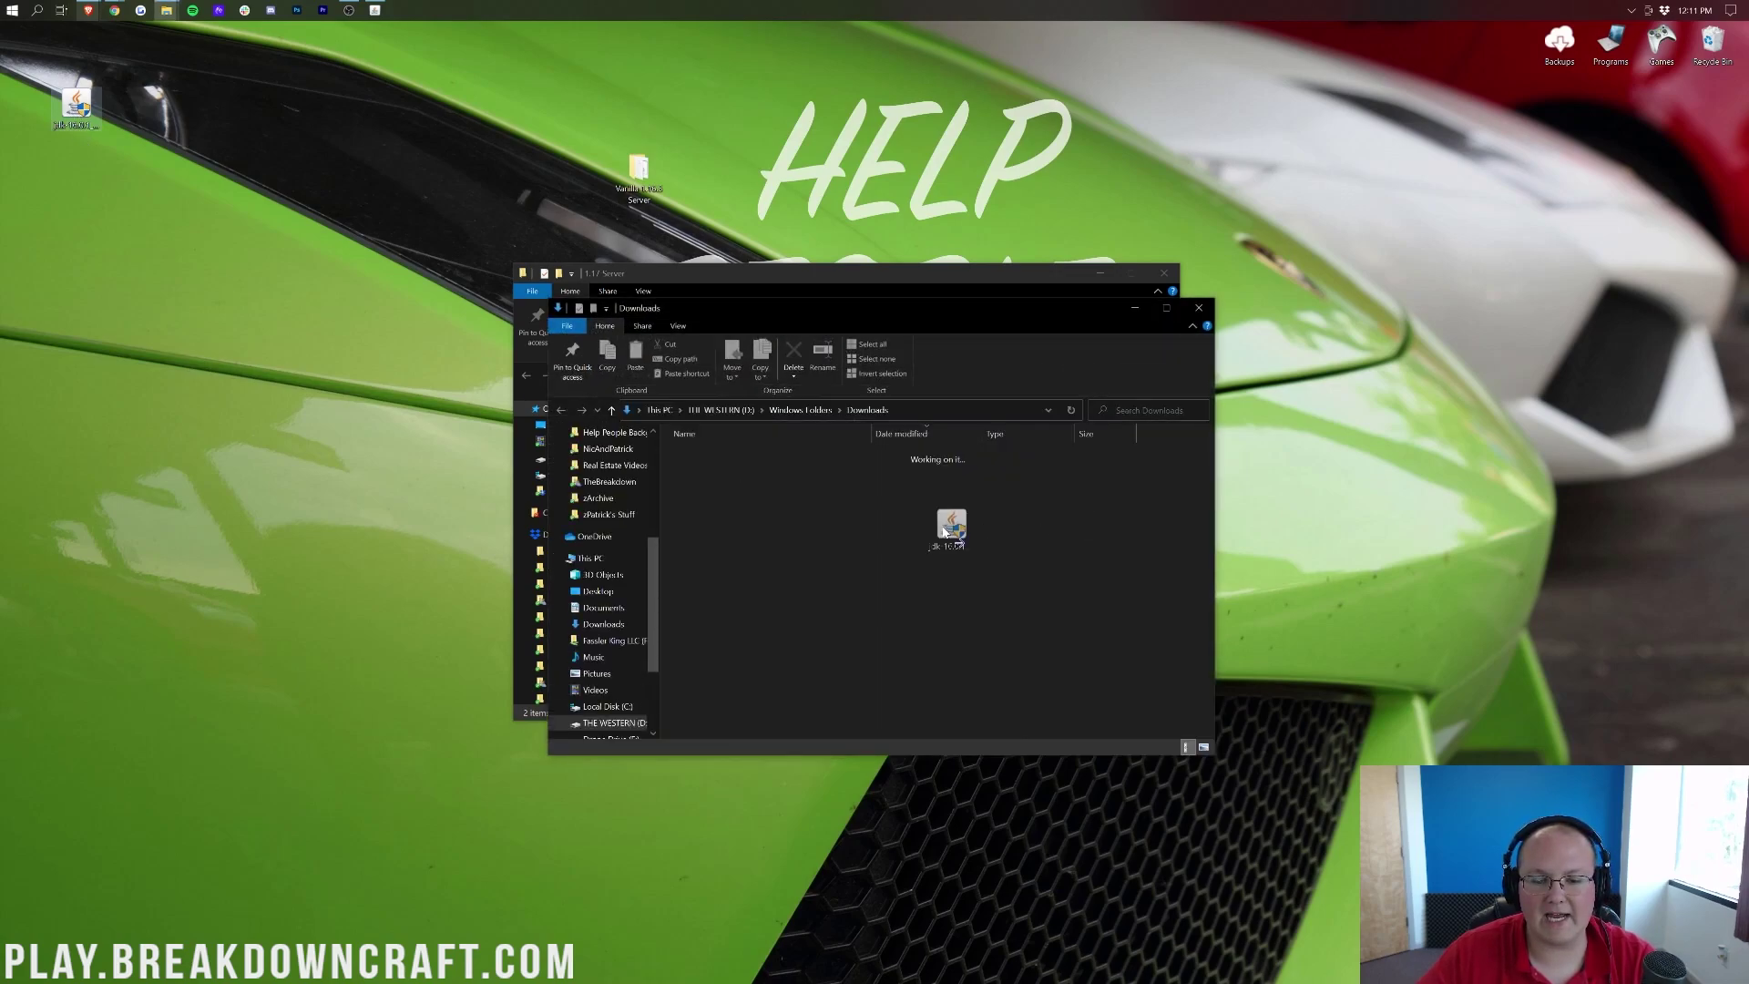
left_click_drag(945, 532, 432, 117)
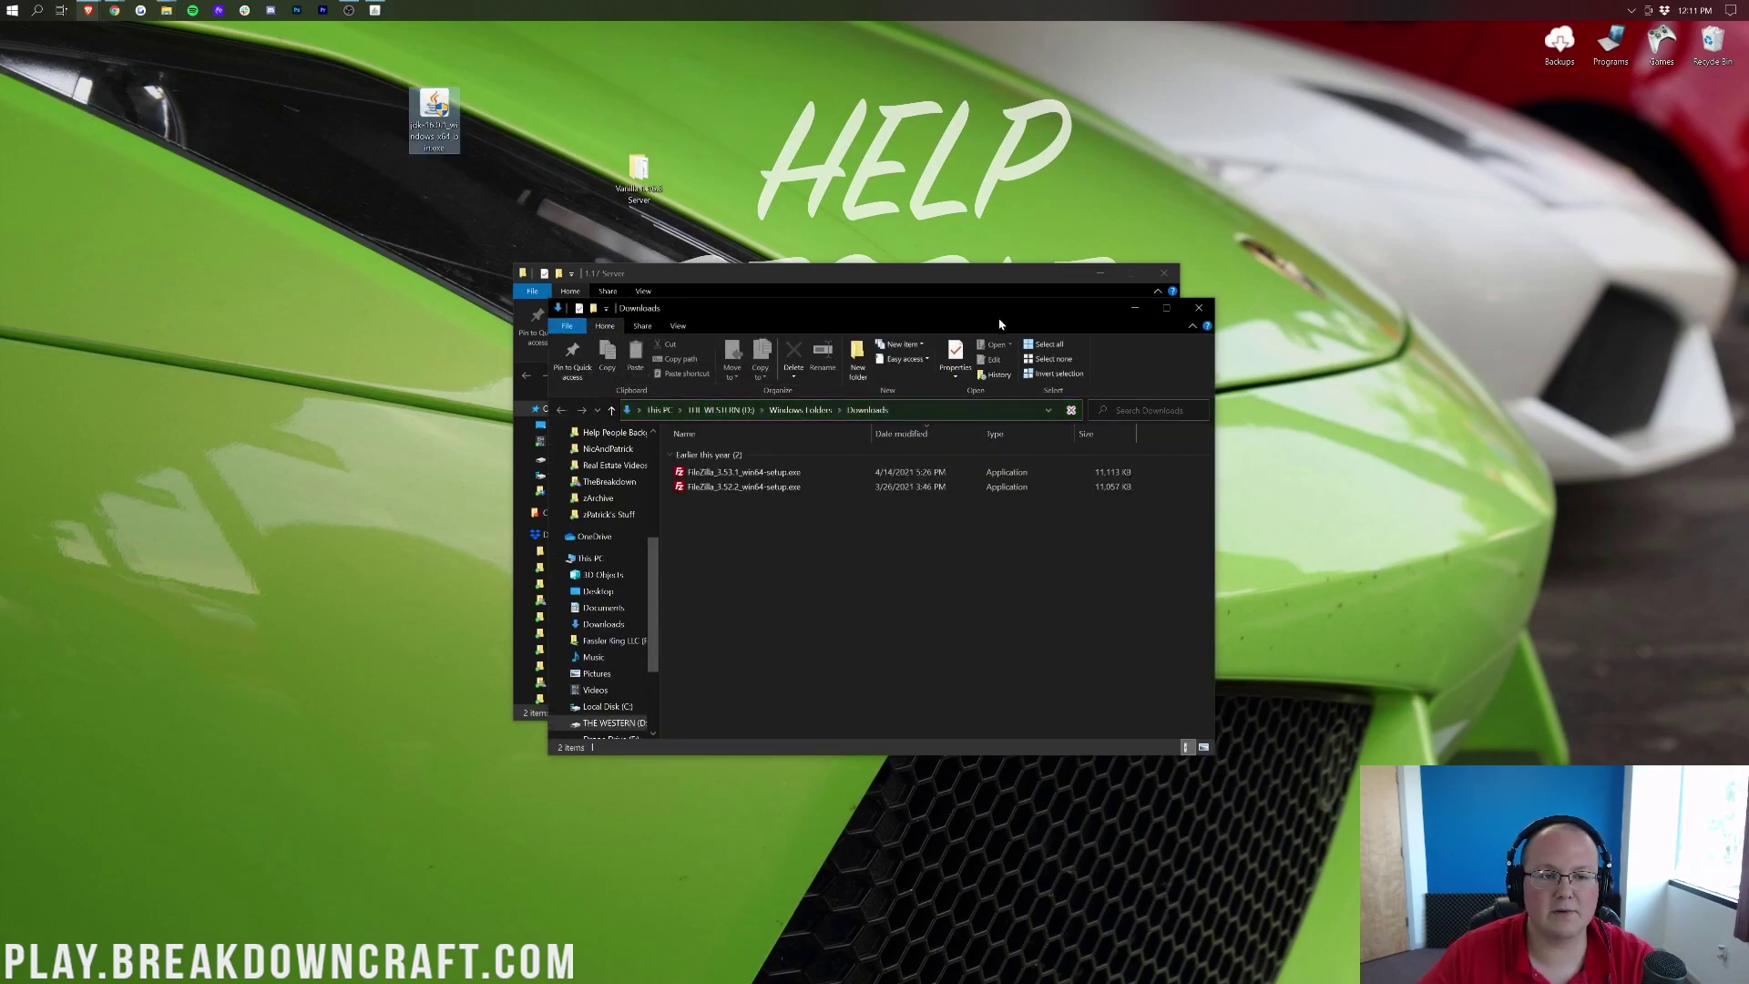
left_click(1199, 308)
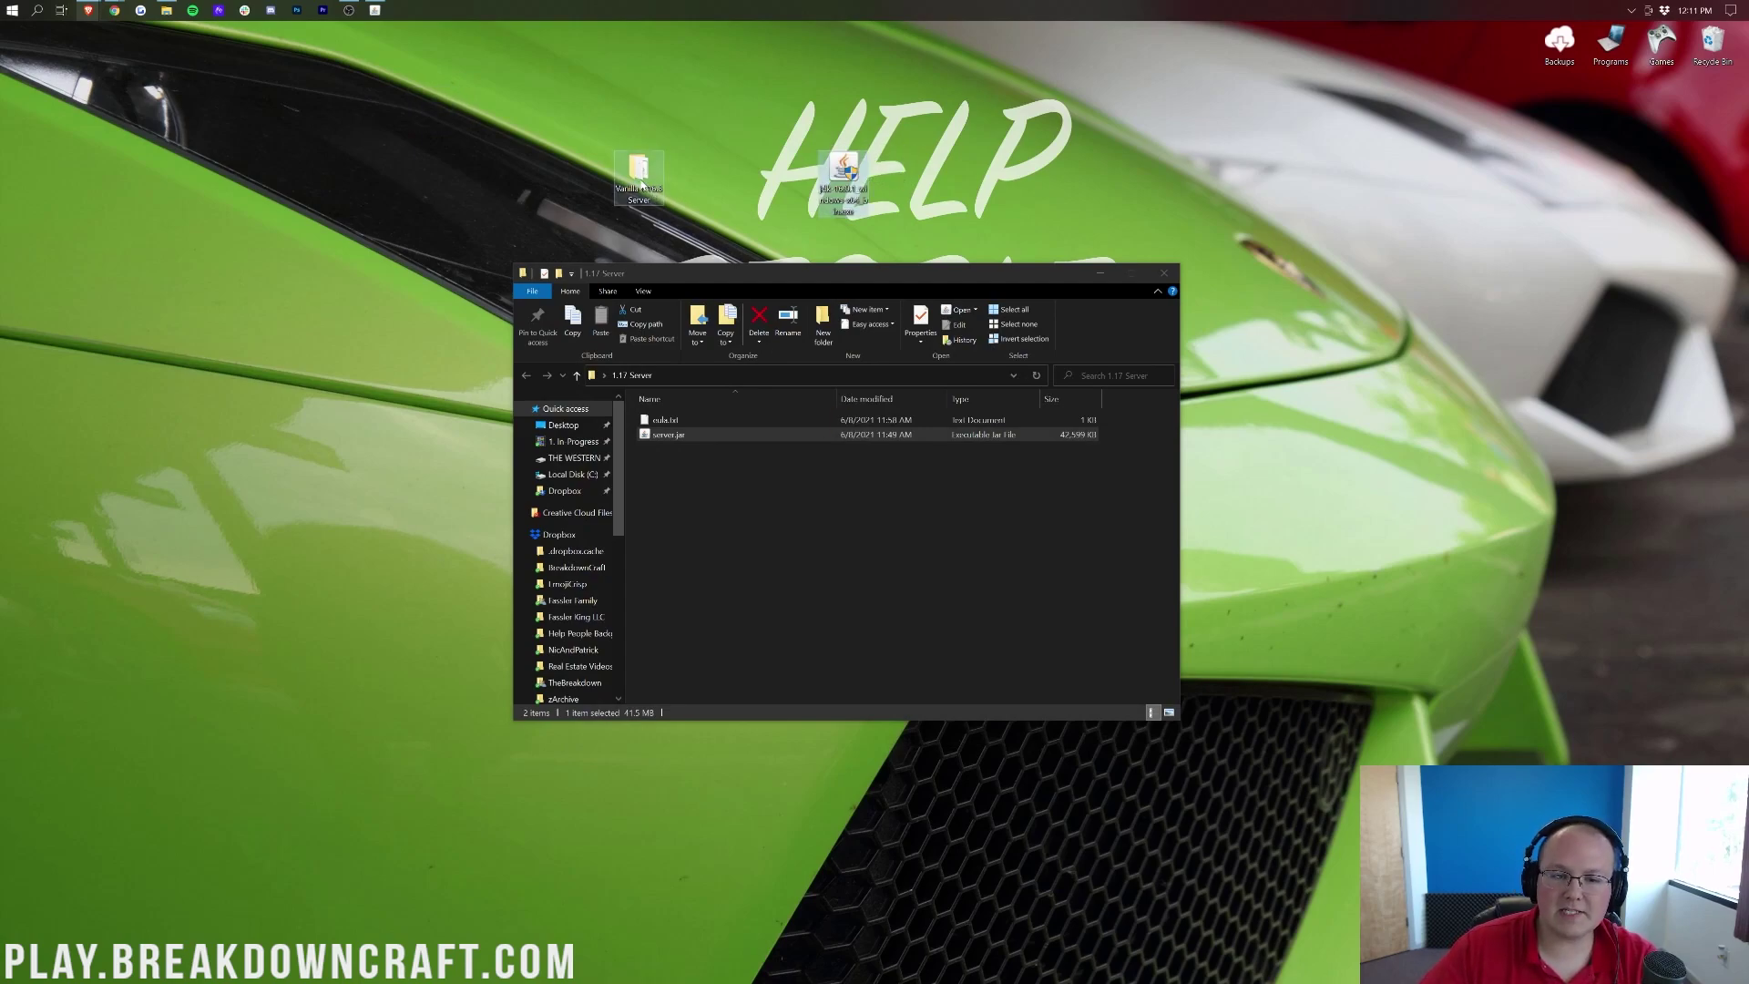
Delete the Vanilla Server folder from the desktop and move the 1.17 Server window lower.
left_click(642, 187)
key("Delete")
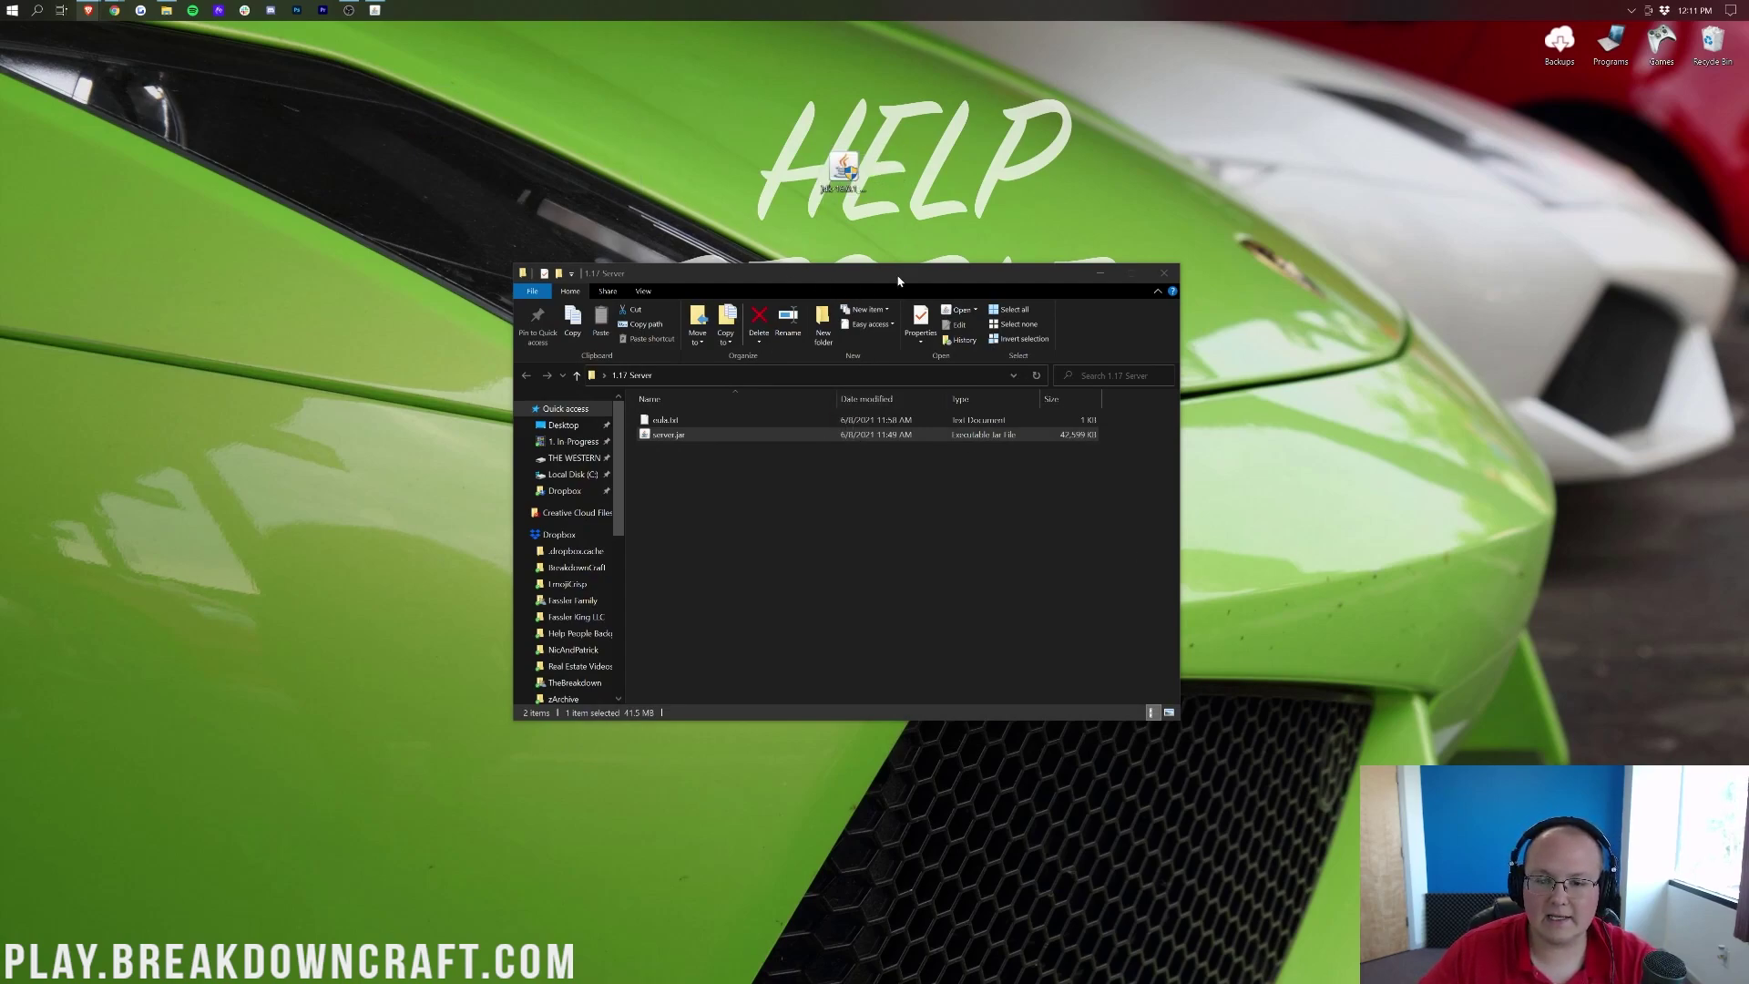
left_click_drag(898, 280, 826, 228)
Run the 1.17 server.jar and dismiss the JNI error and Java exception messages.
left_click(690, 172)
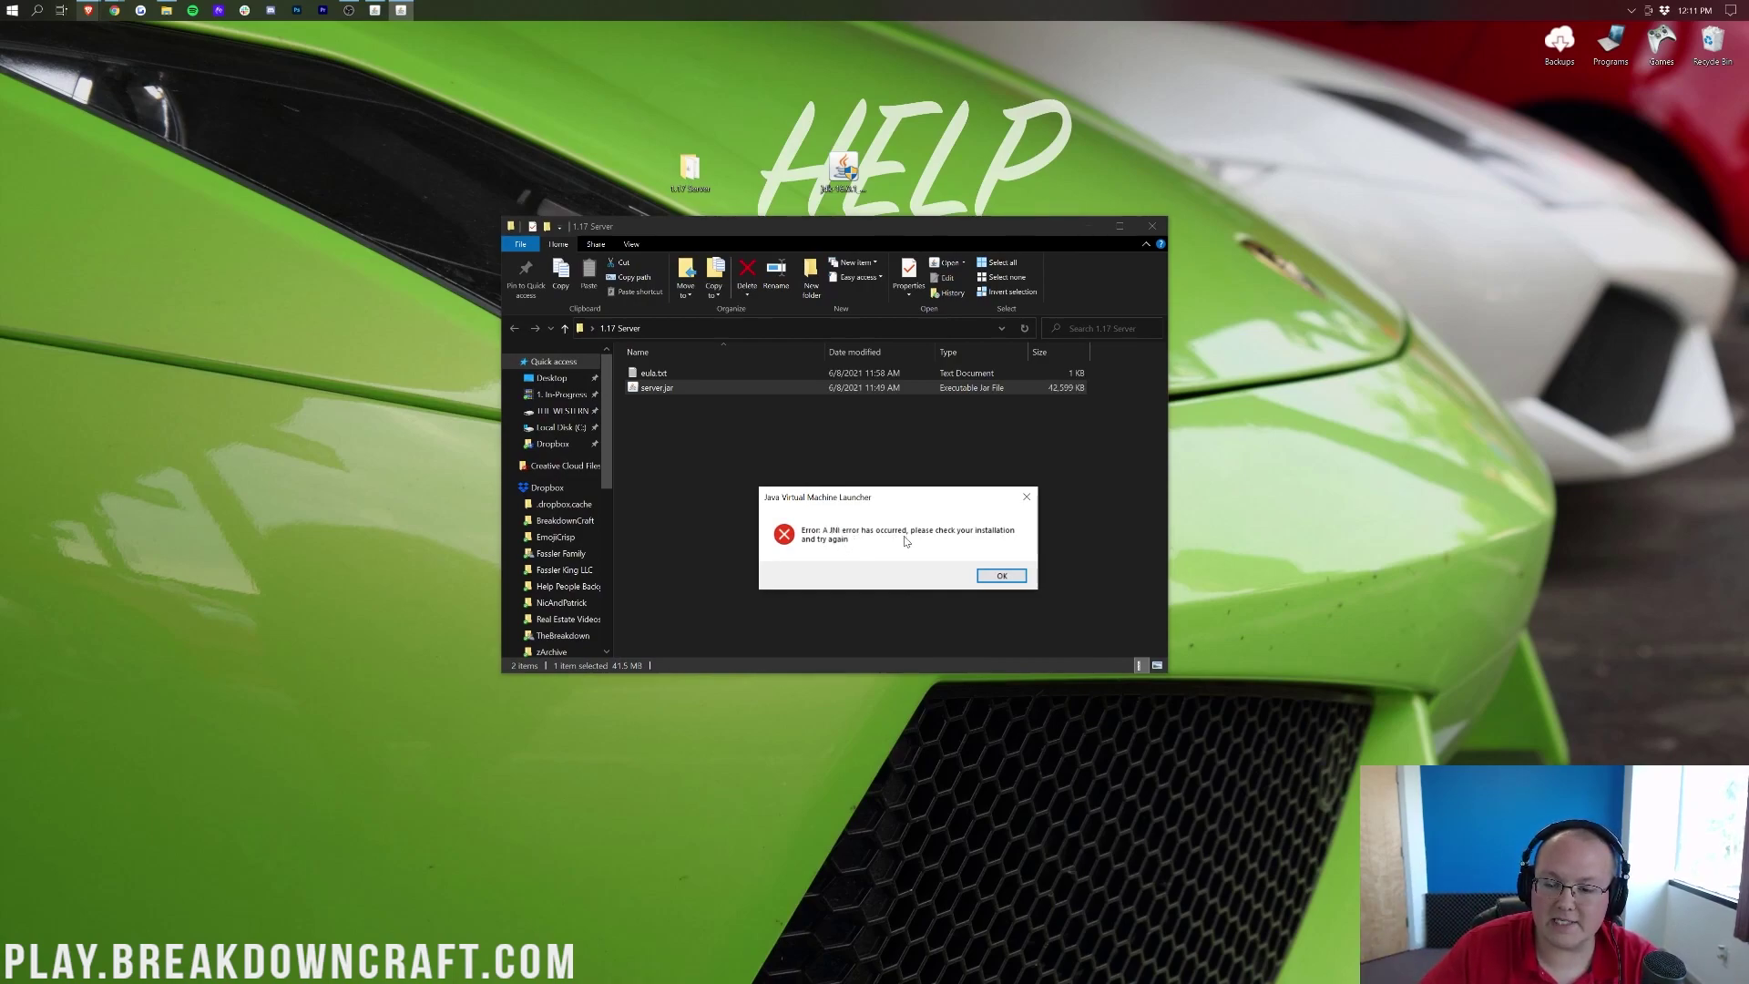
left_click(1008, 579)
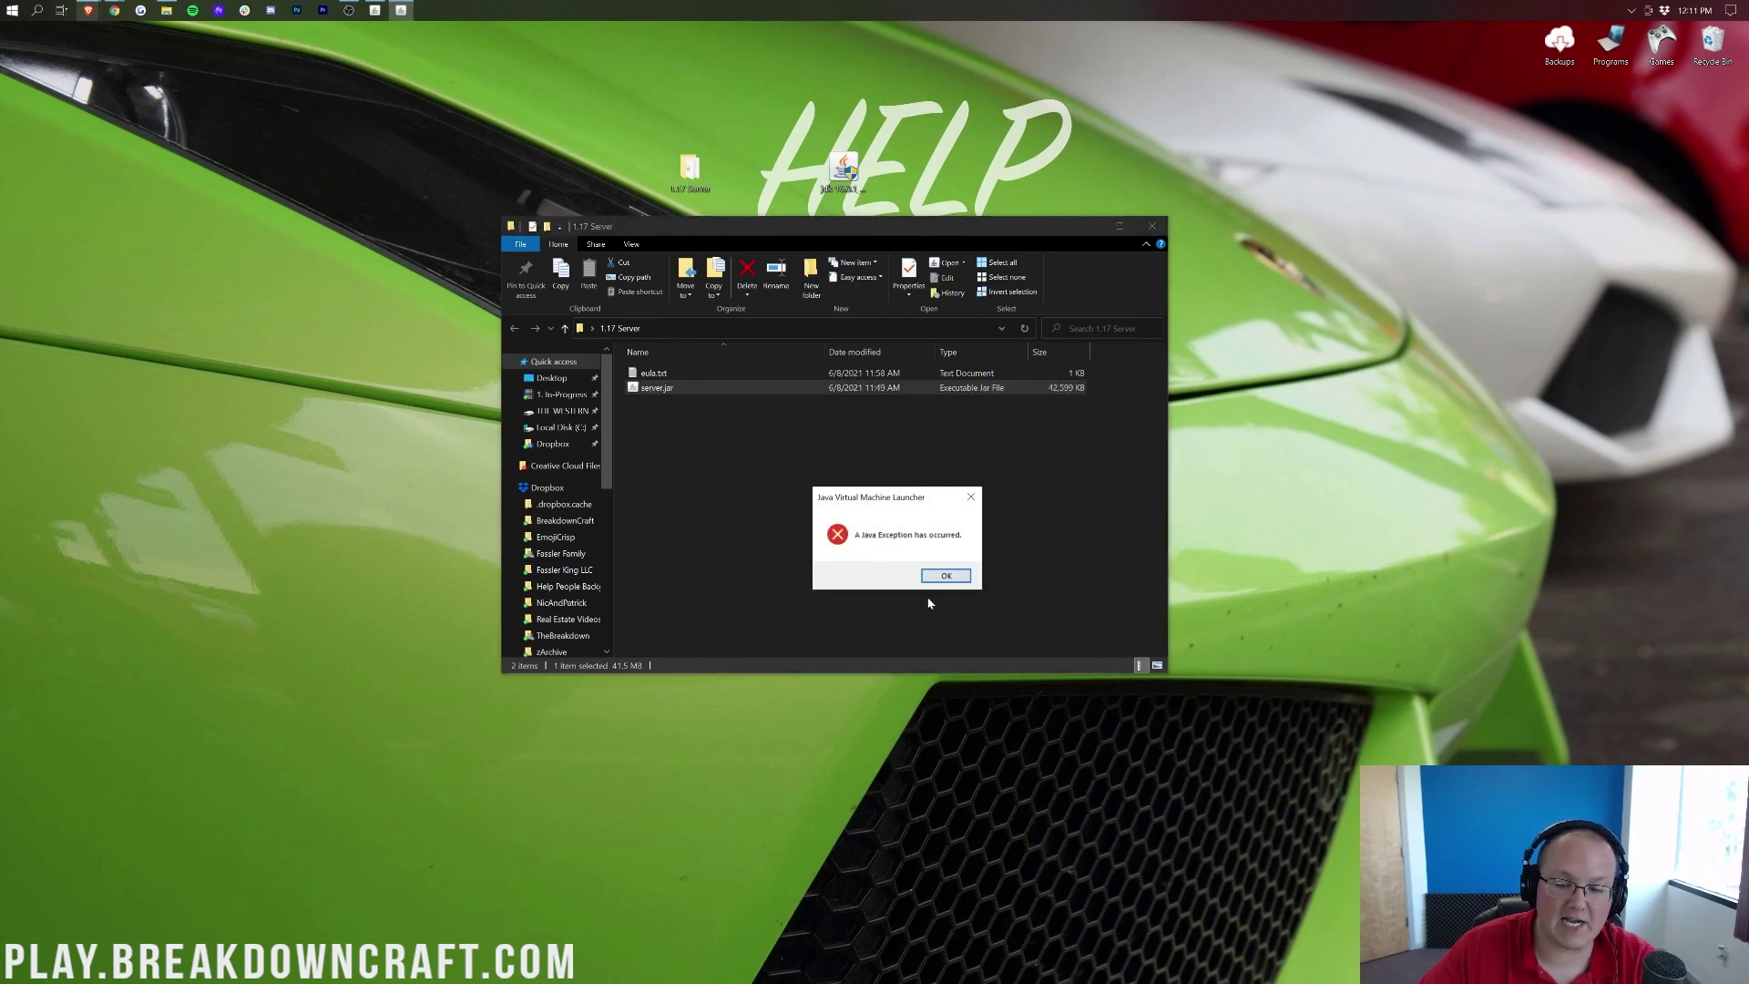
left_click(942, 576)
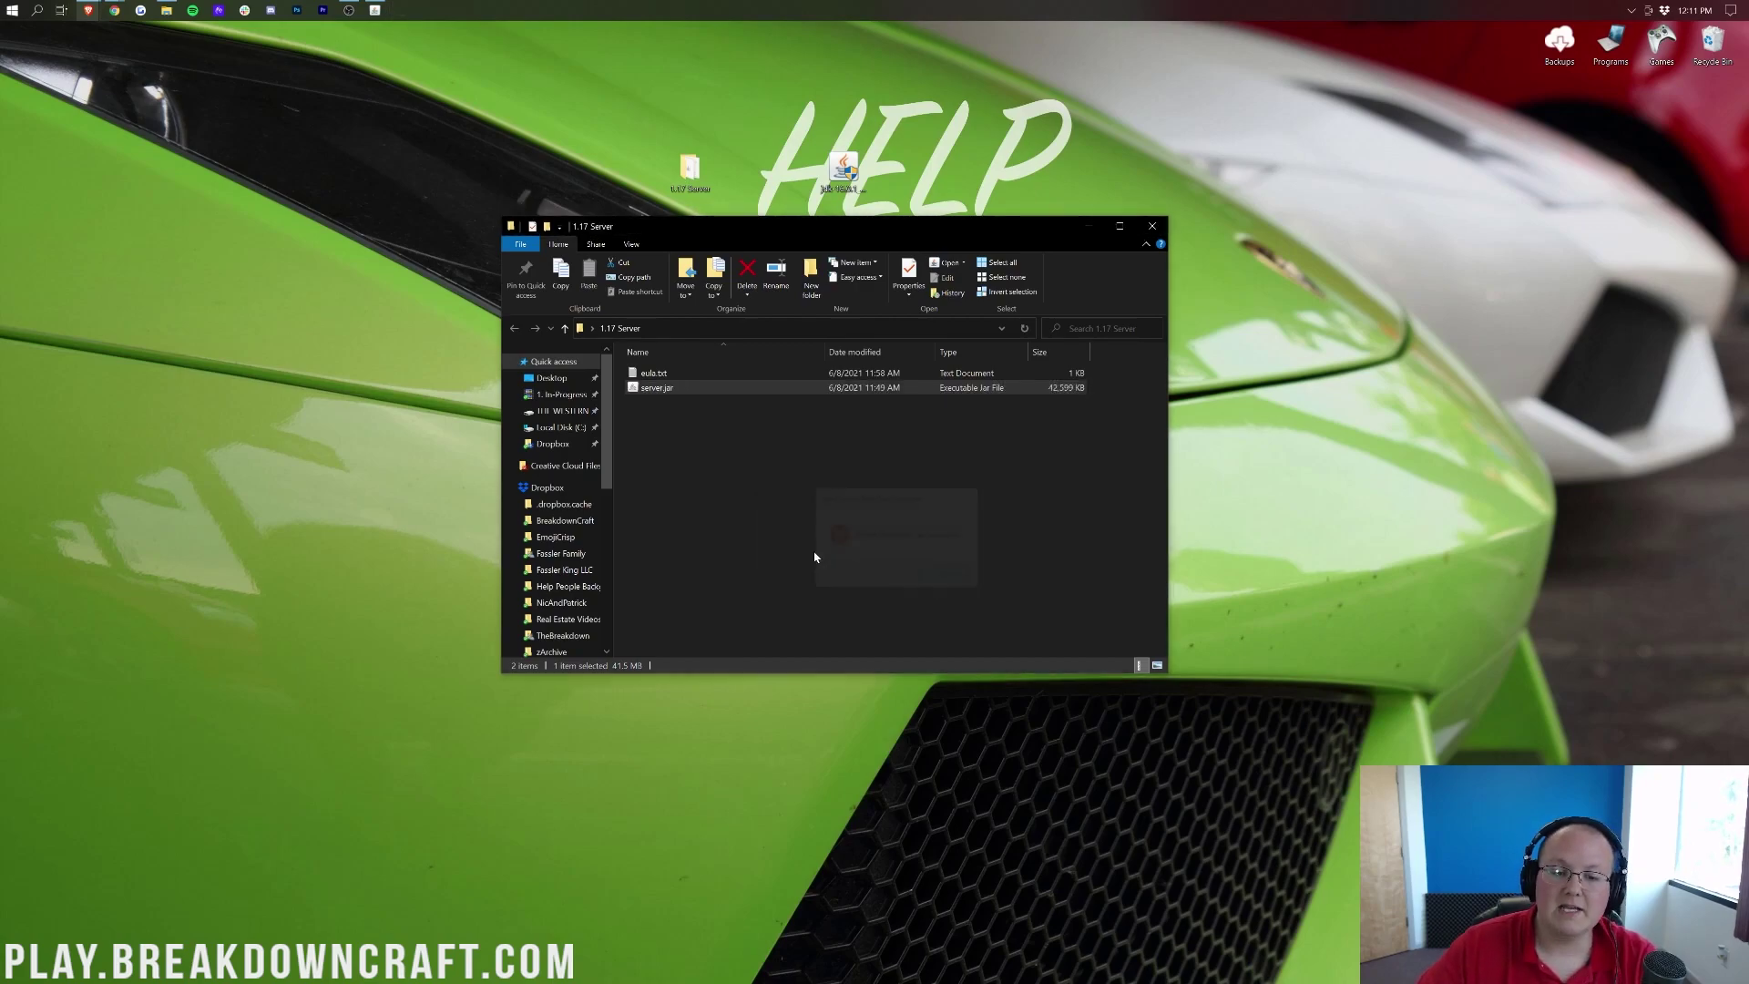
Install JDK 16.0.1 (64-bit) from the desktop installer, keeping the default folder, and close the wizard.
left_click(836, 170)
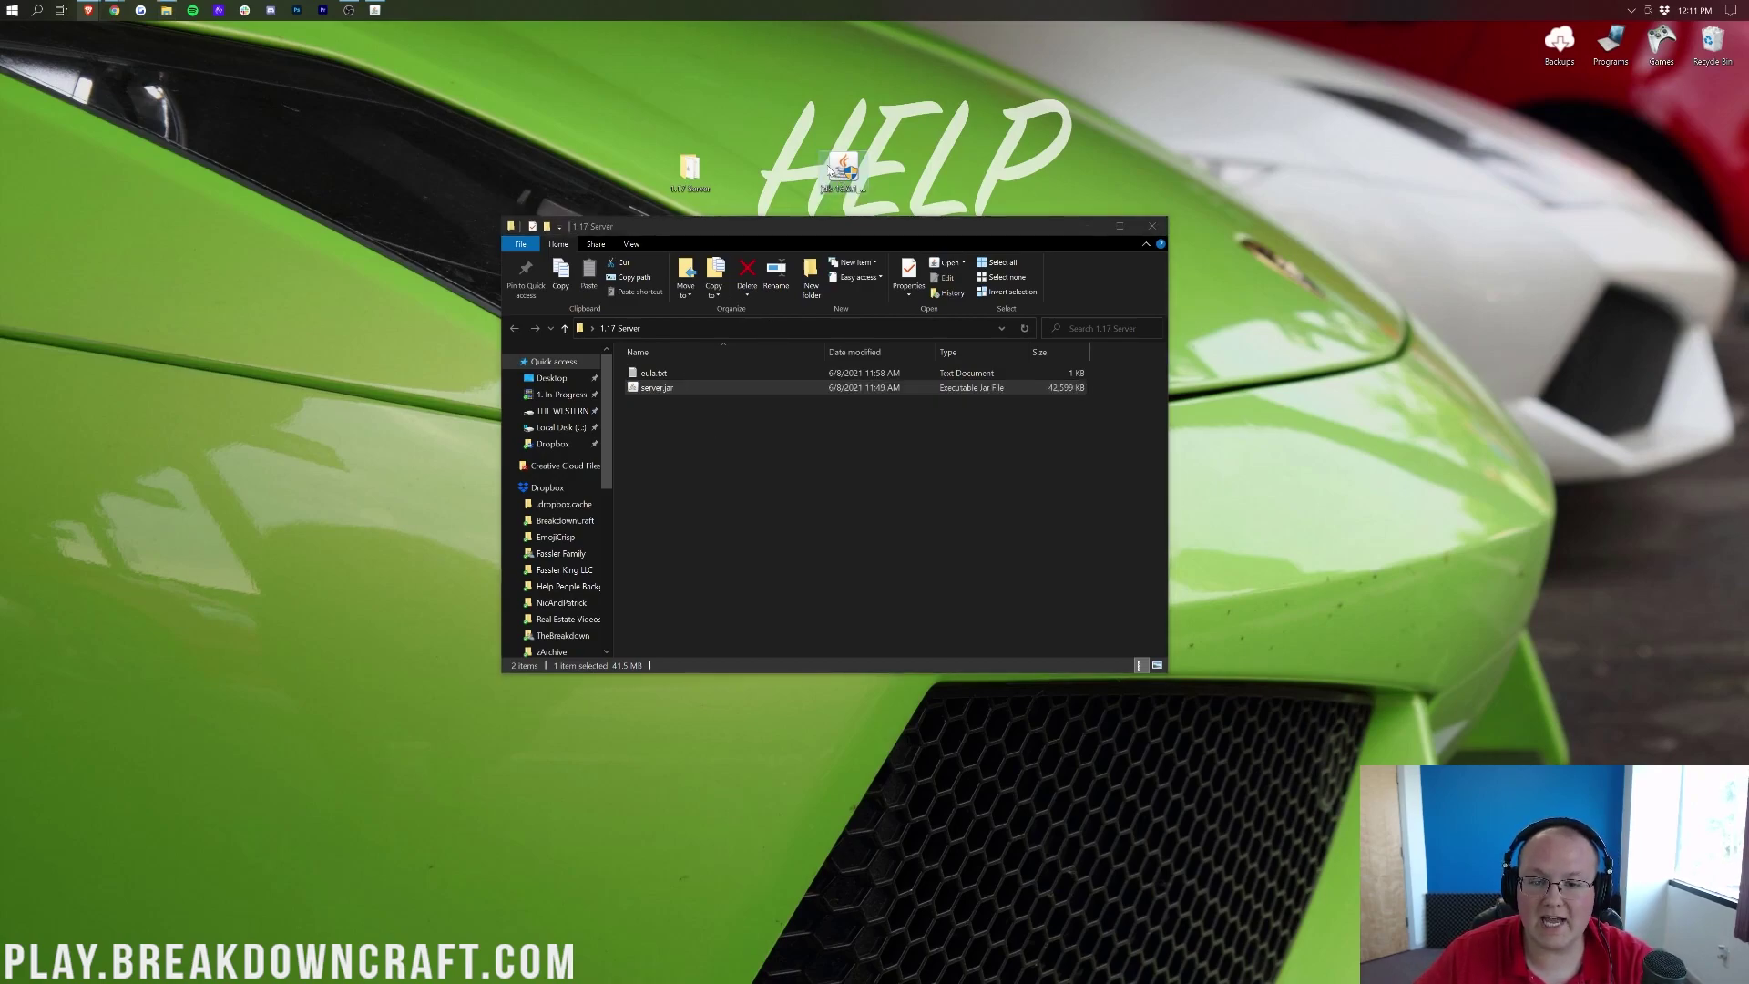
left_click_drag(842, 173, 715, 191)
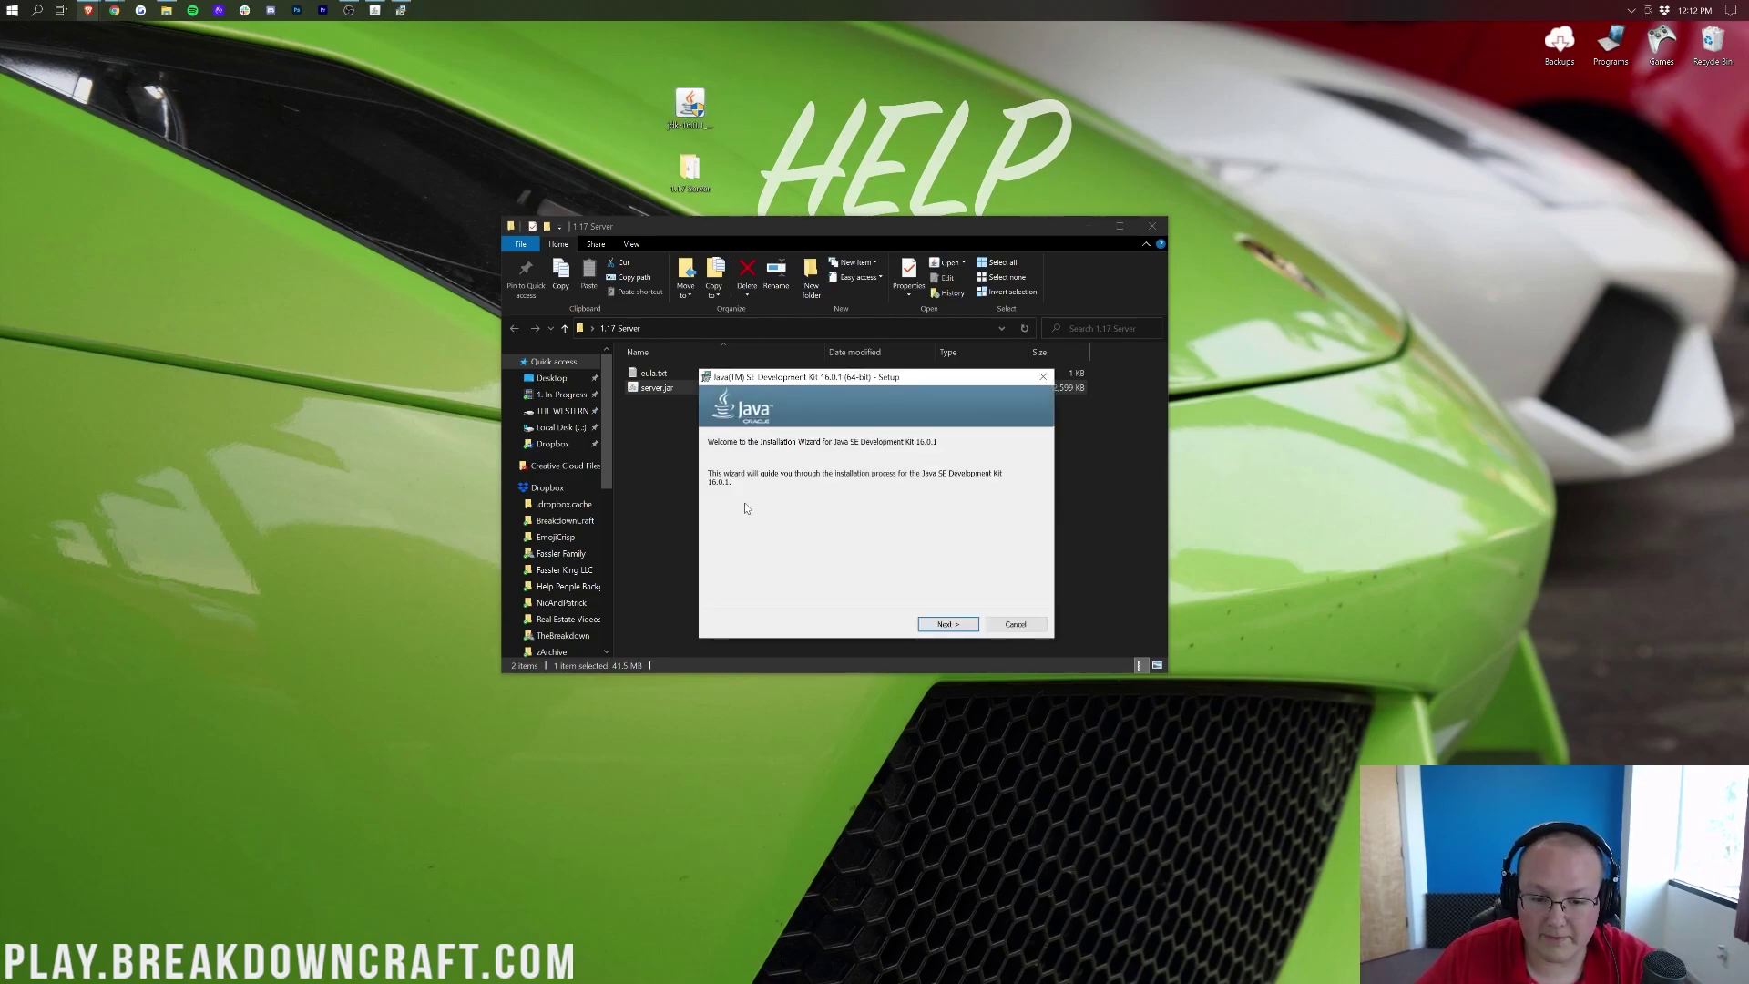
left_click(949, 624)
left_click(948, 625)
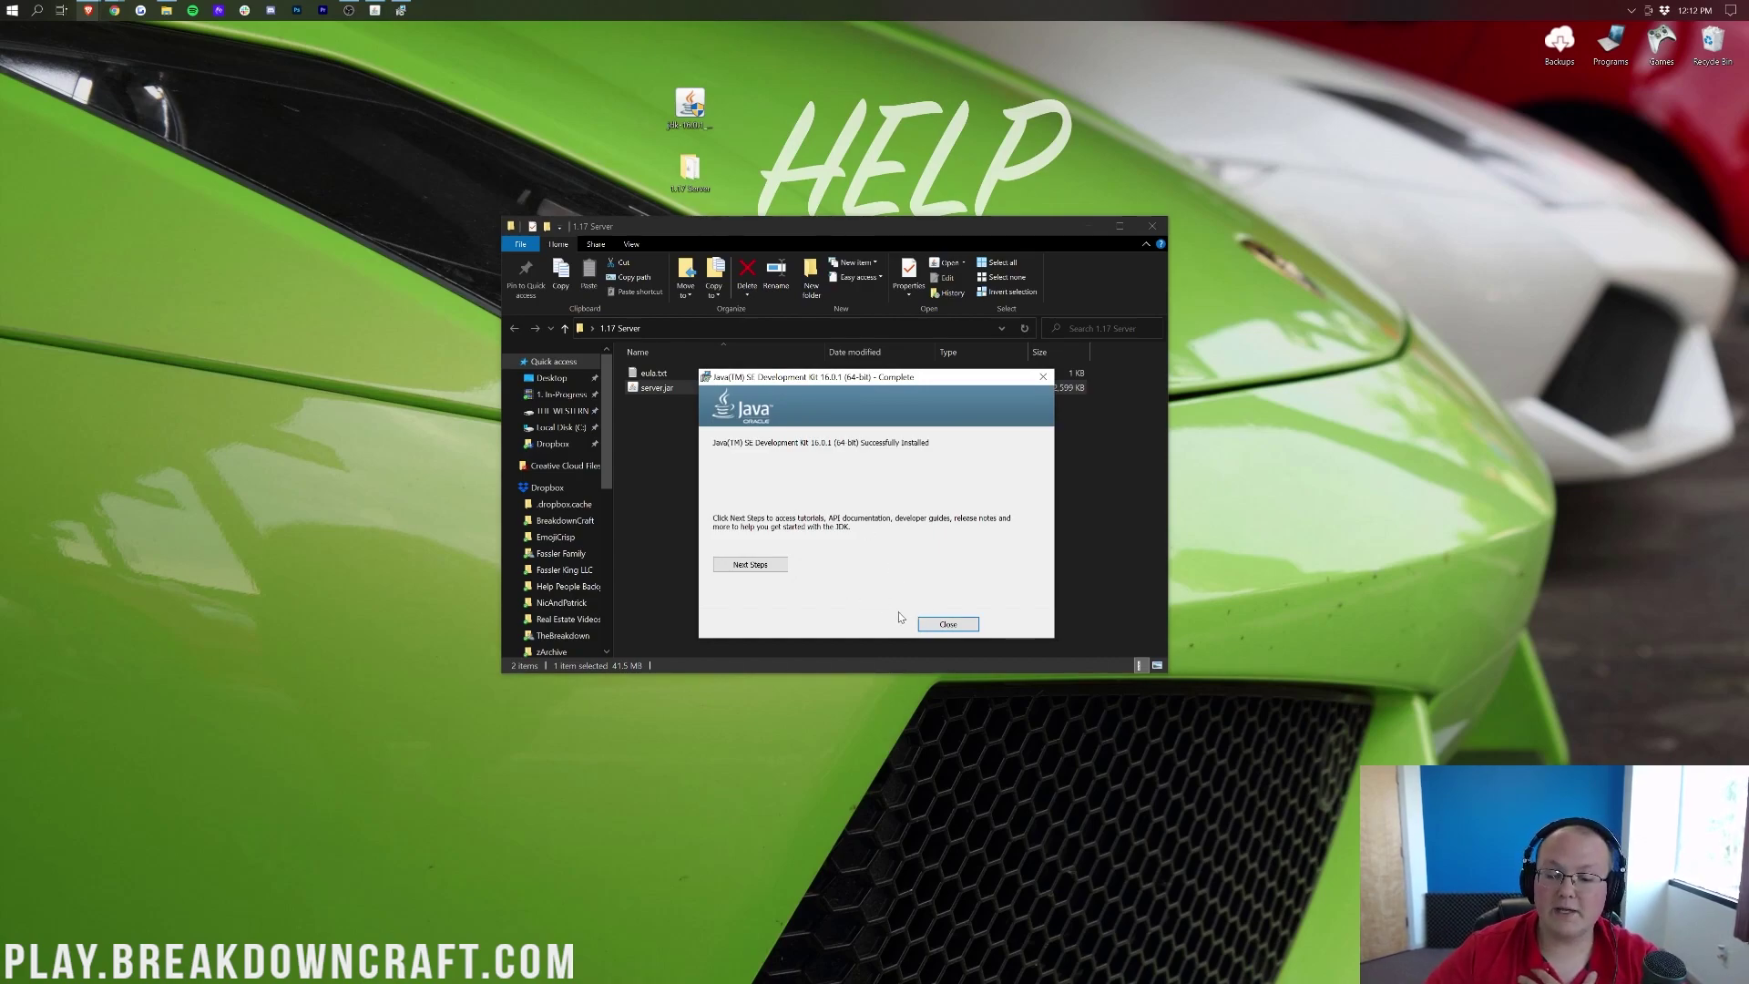
left_click(964, 621)
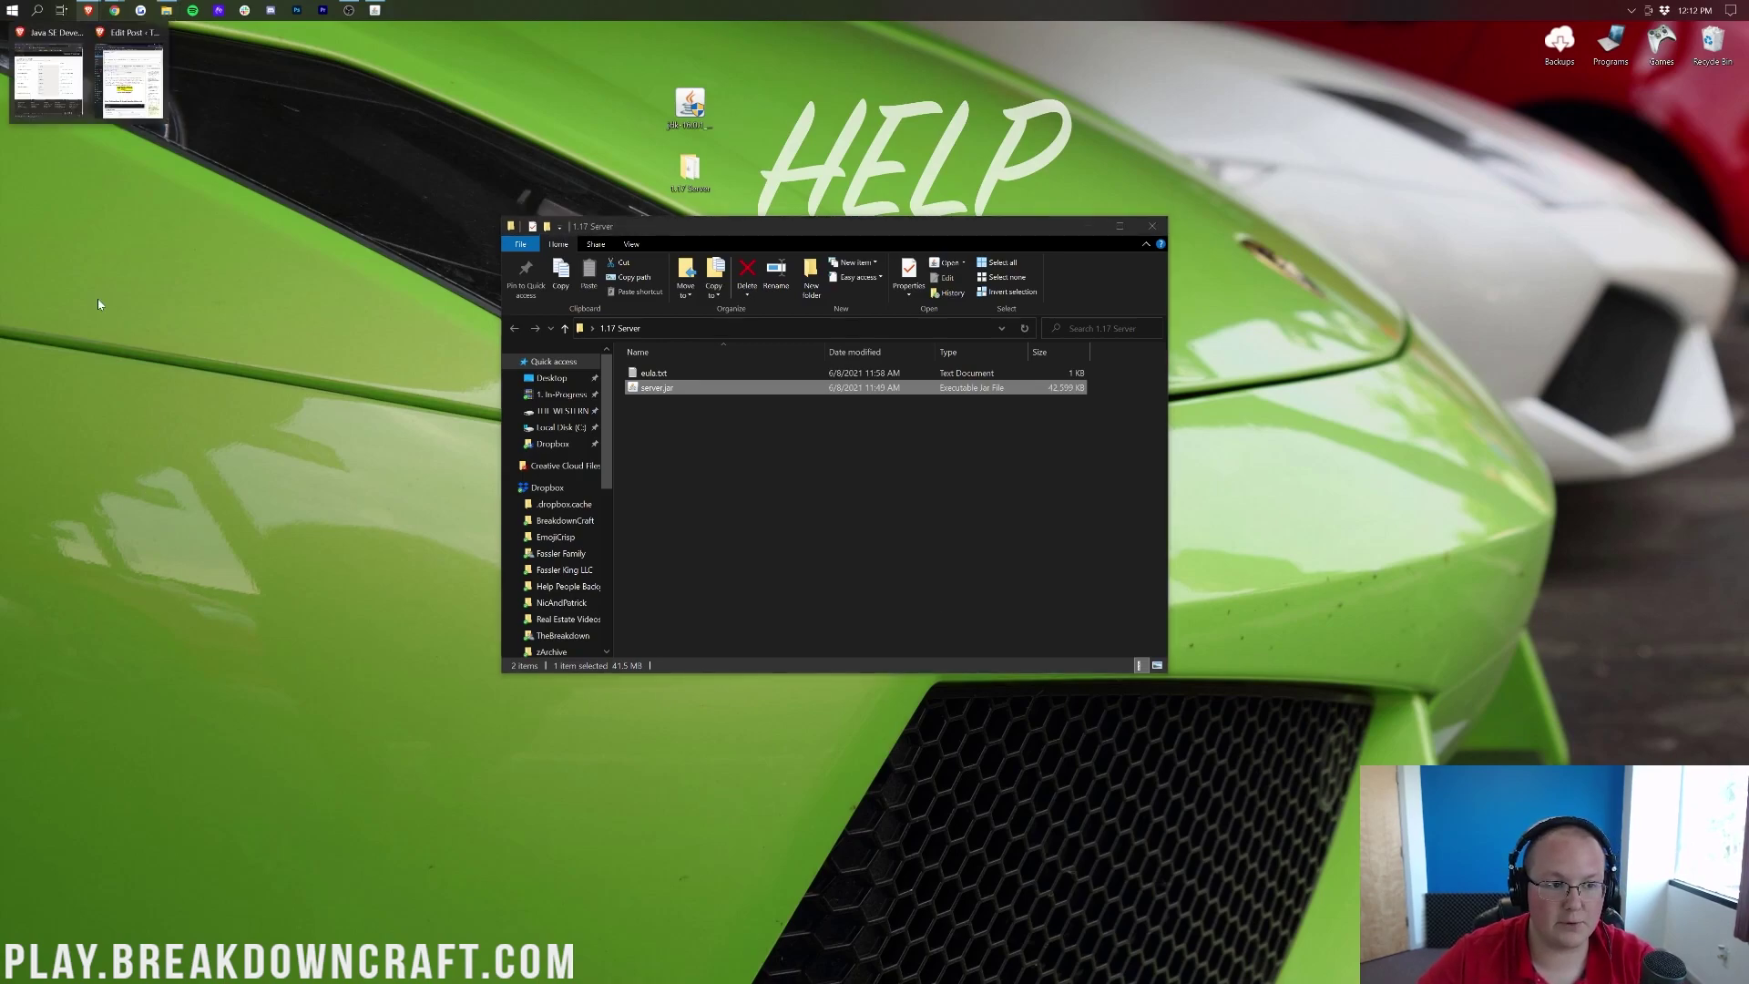
Launch the 1.17 server.jar, let the server GUI fully load, then stop it with the stop command.
key("super")
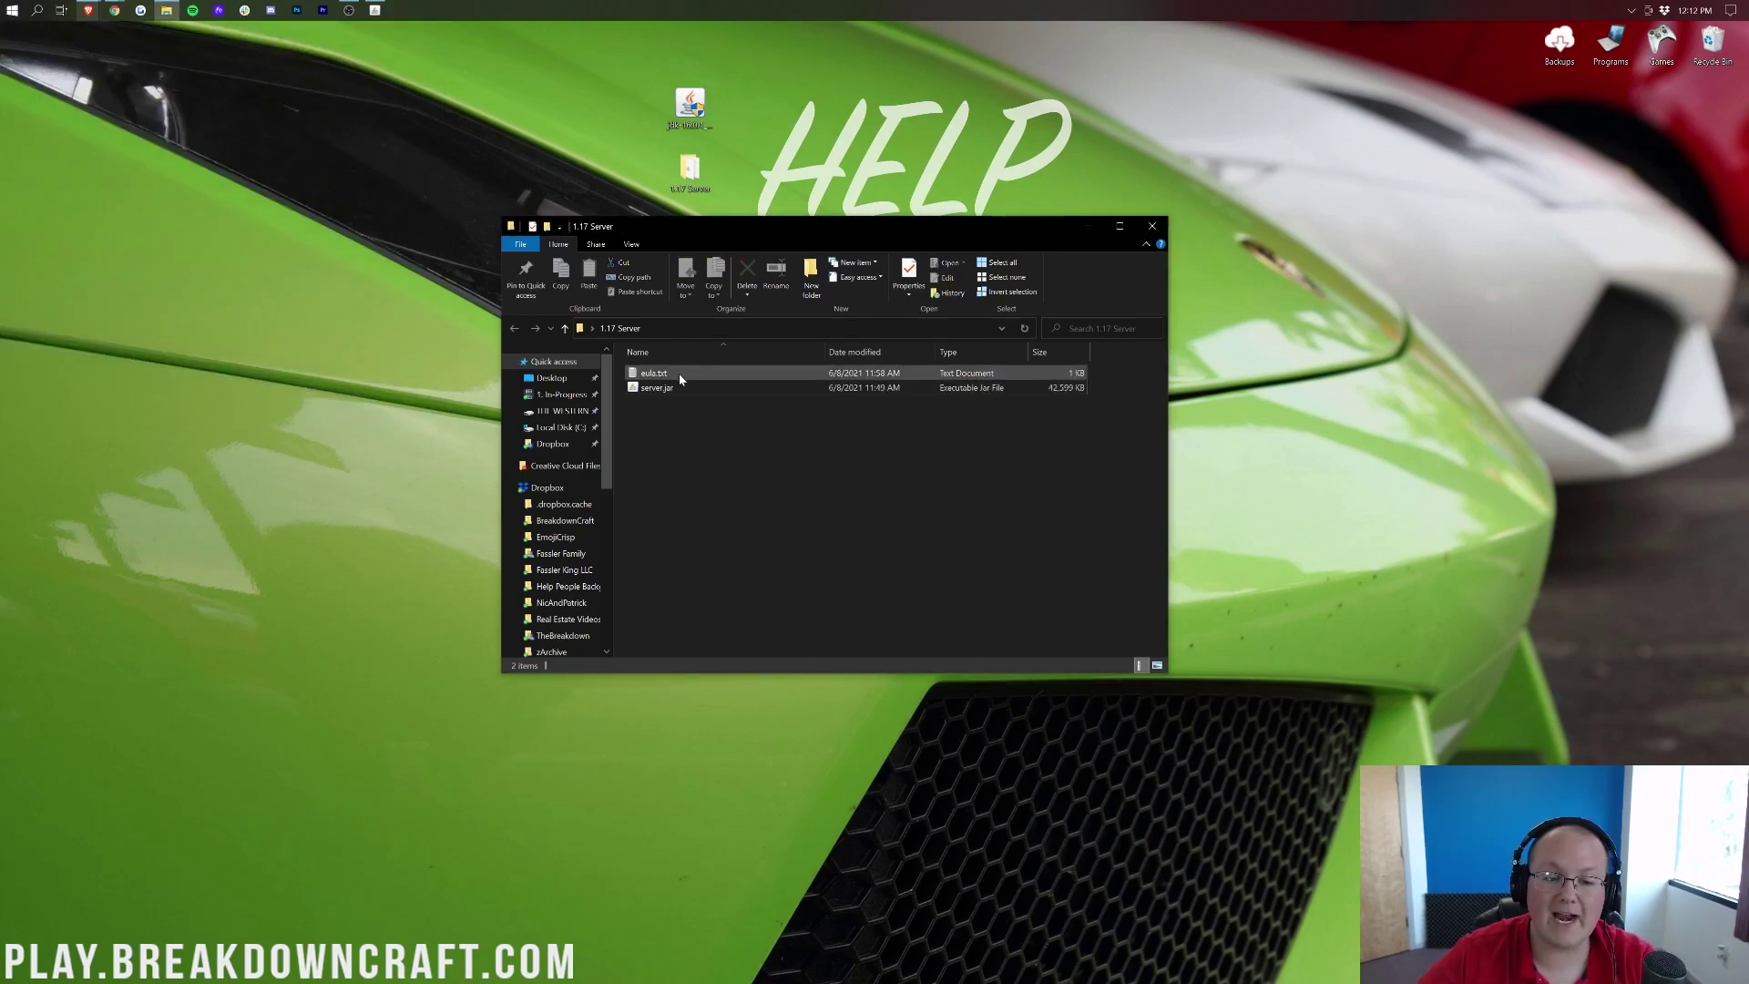
left_click(692, 387)
double_click(695, 388)
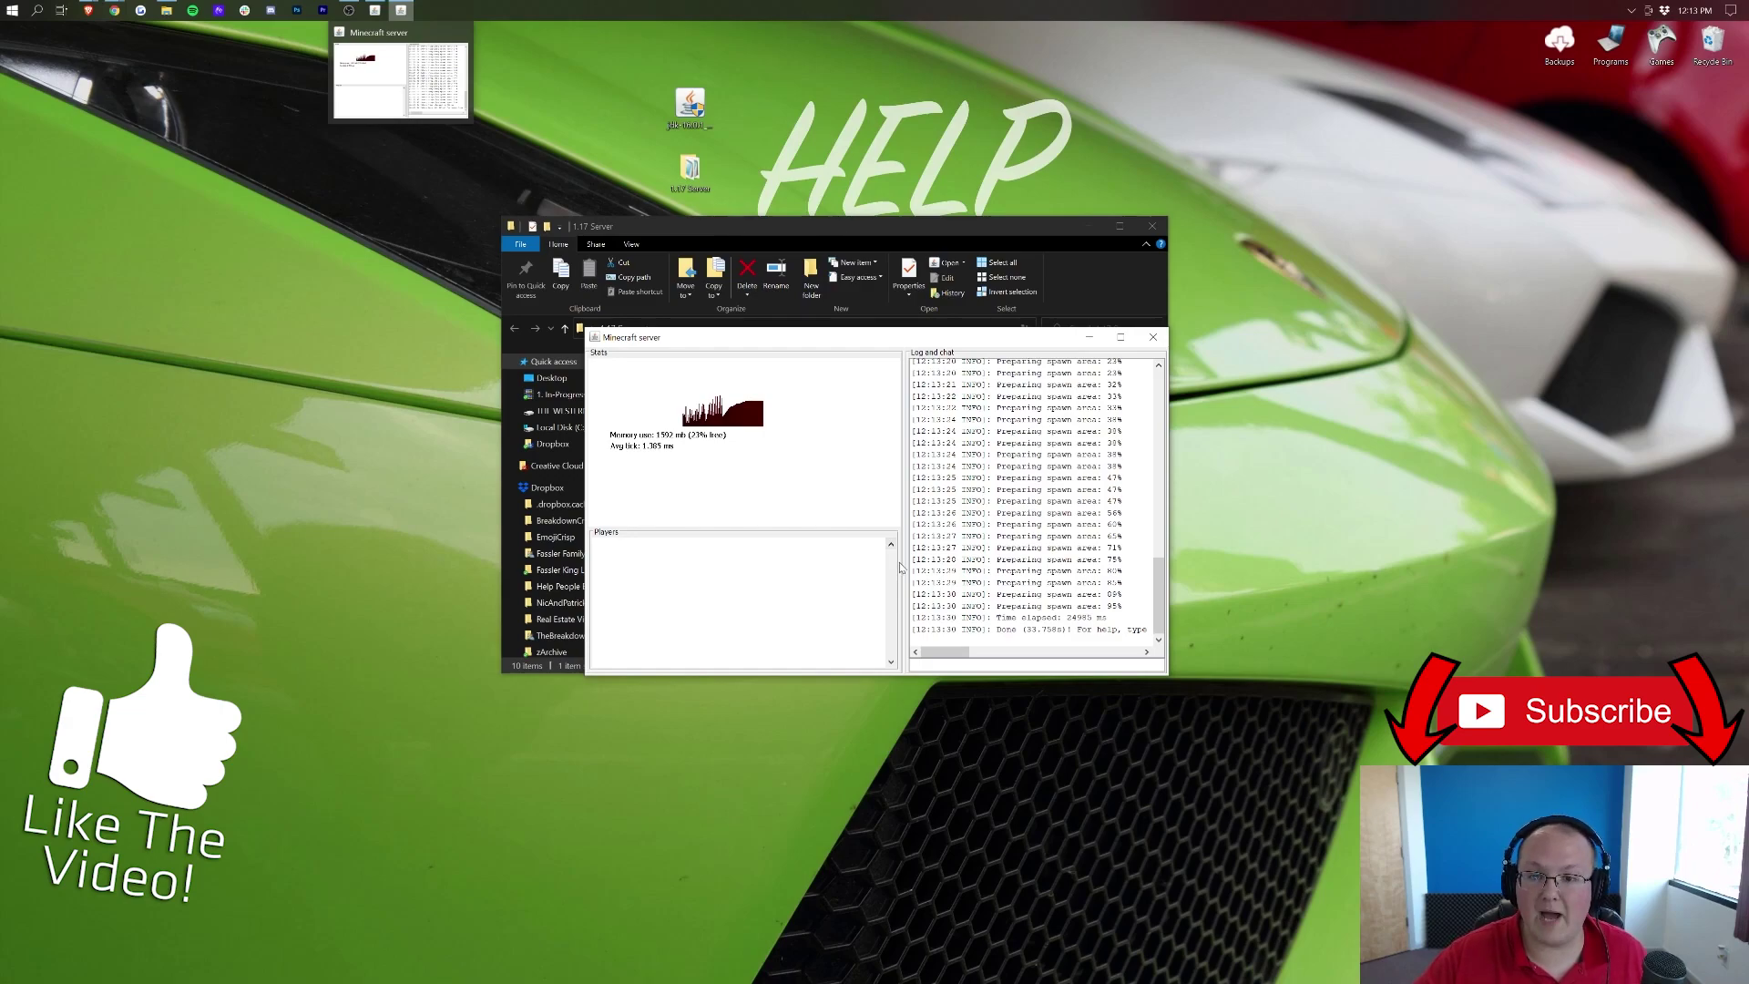
type("stop")
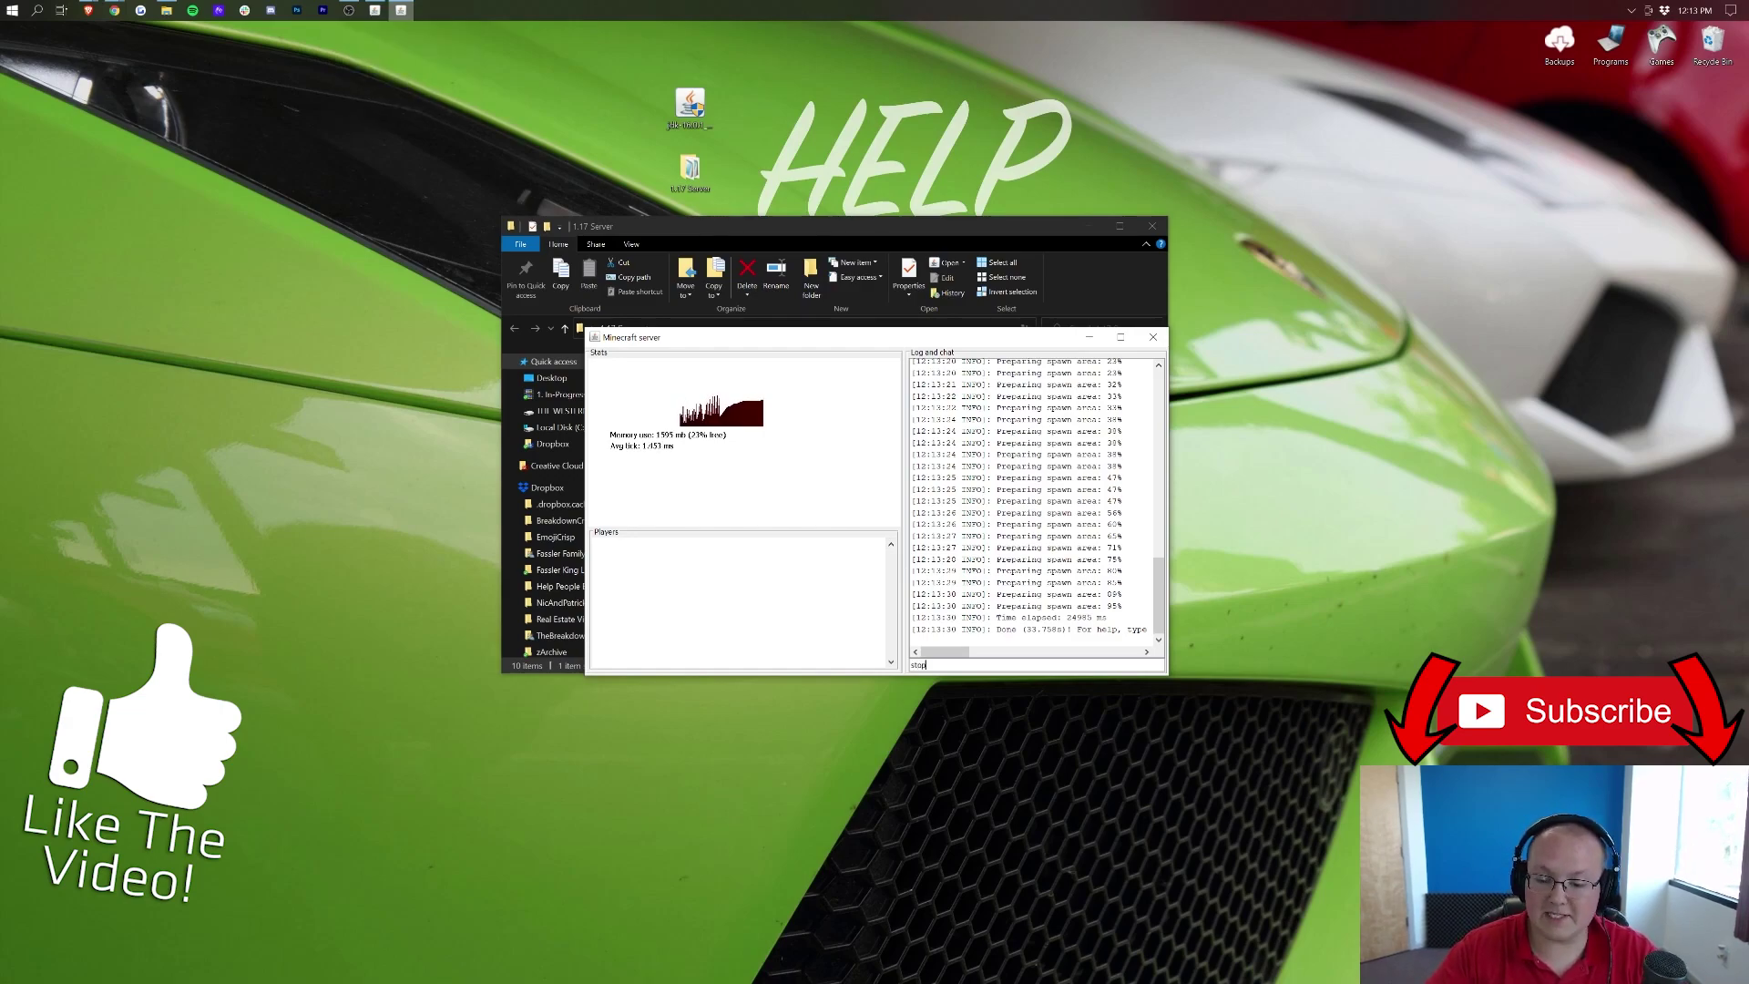
key("Return")
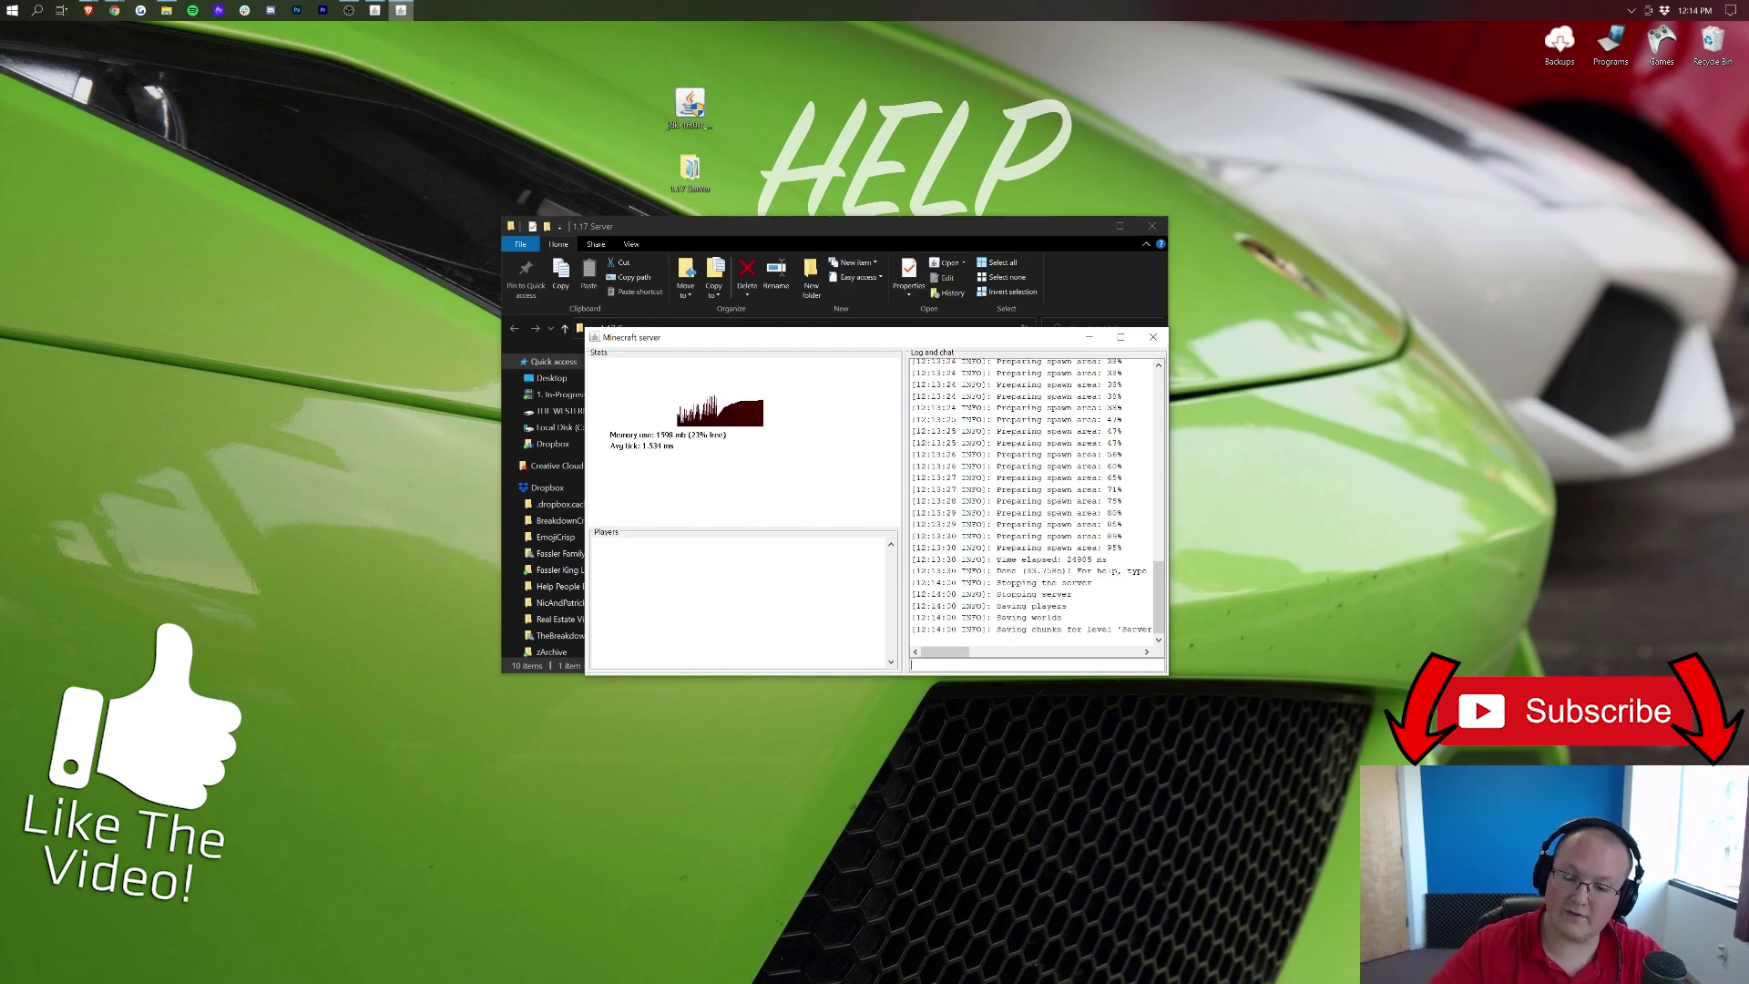